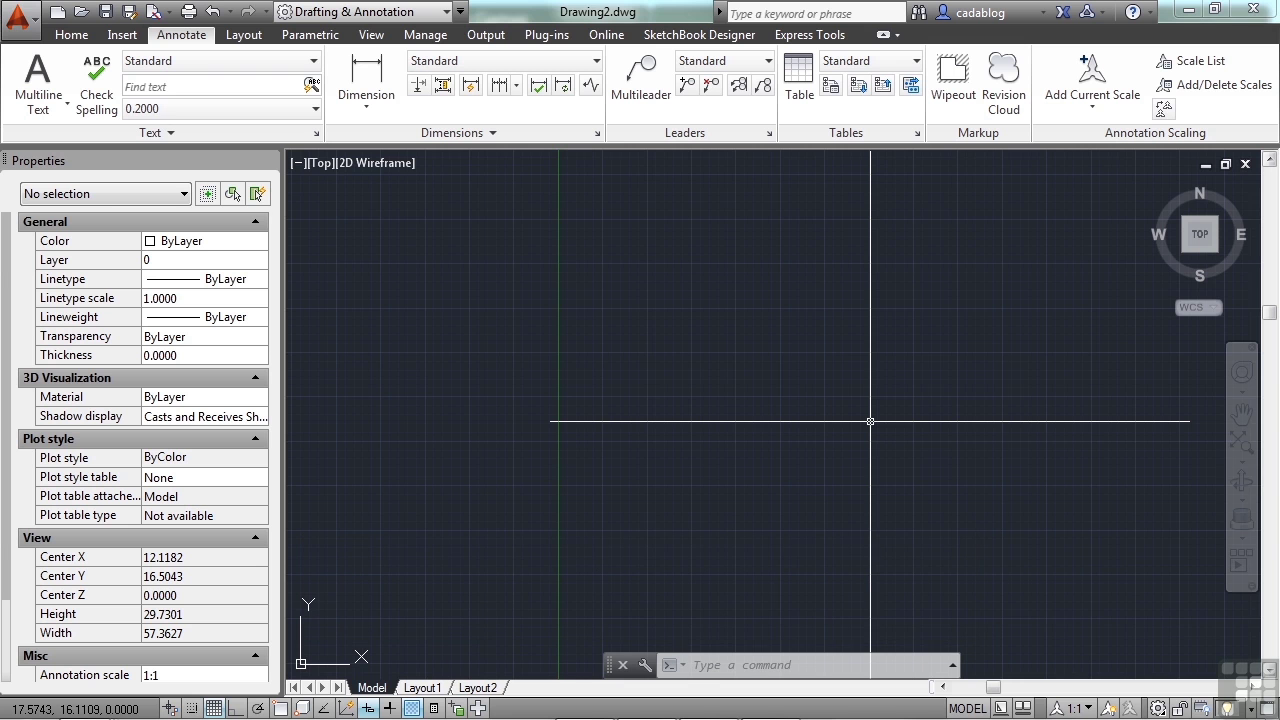
Open the drawing annotation.dwg
{"action": "key", "text": "Return"}
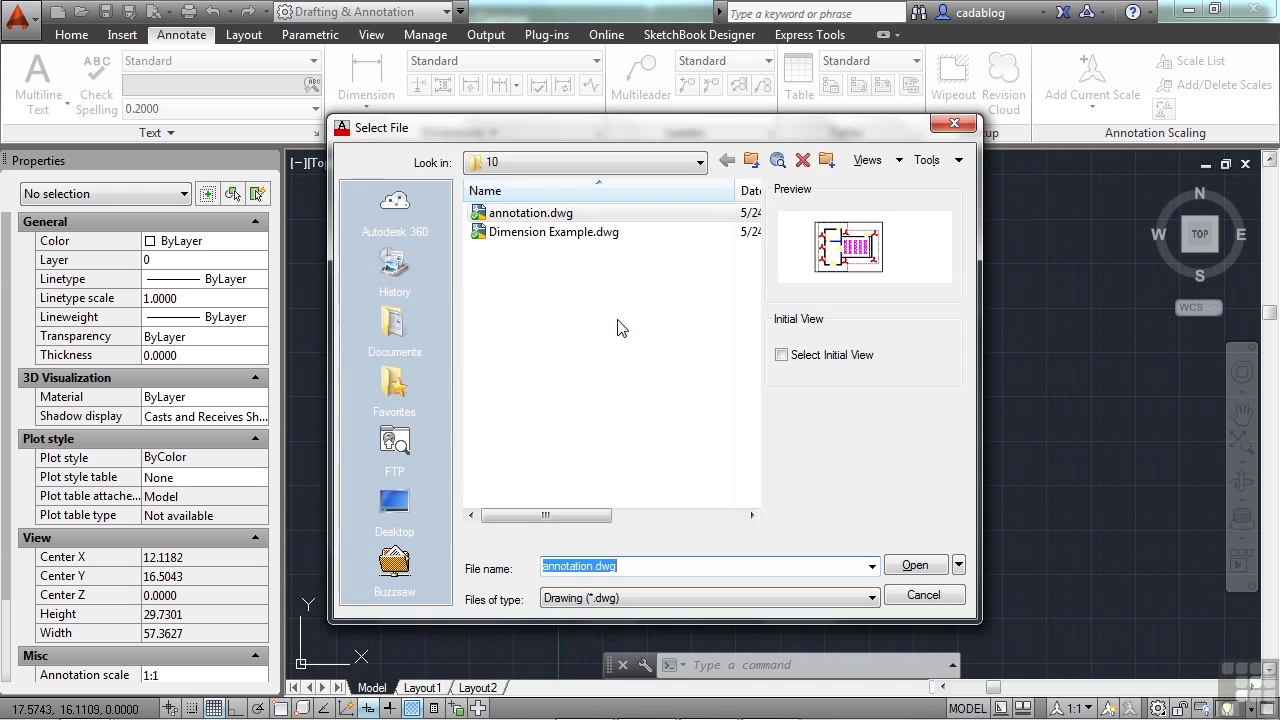
{"action": "left_click", "coordinate": [565, 217]}
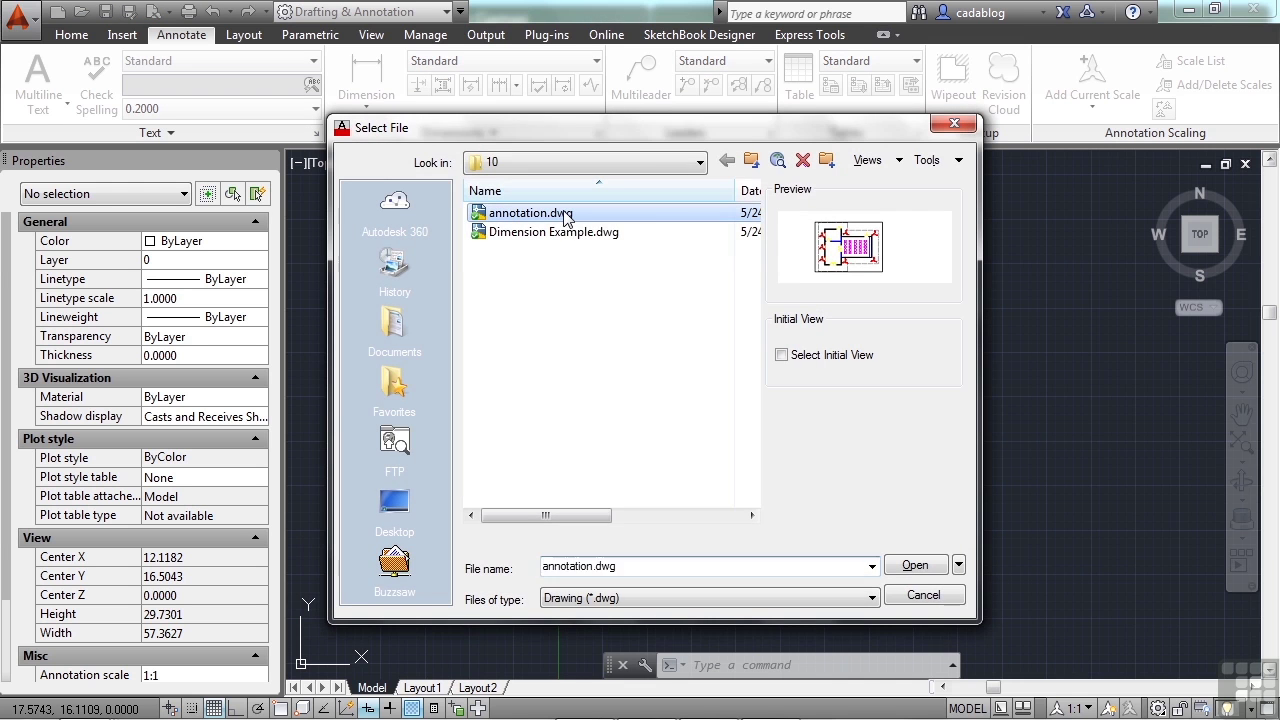
{"action": "left_click", "coordinate": [910, 566]}
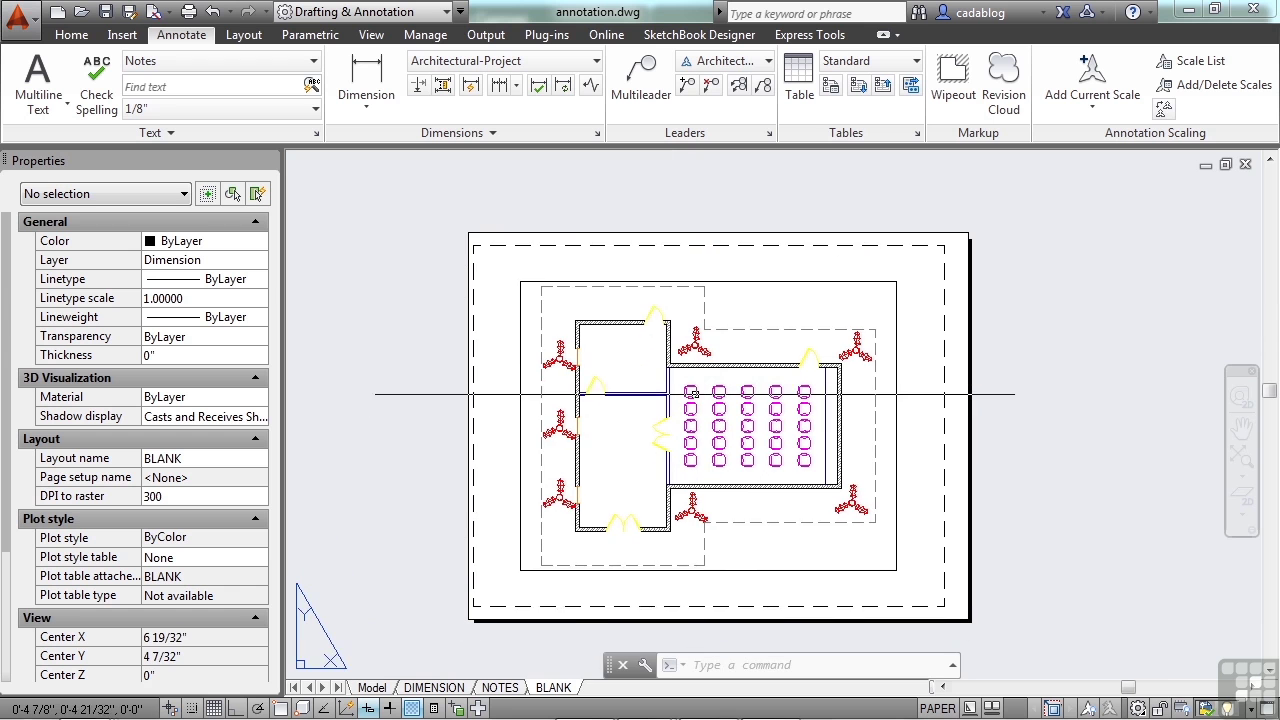
Review the NOTES and DIMENSION layouts, then return to the BLANK layout
{"action": "left_click", "coordinate": [503, 688]}
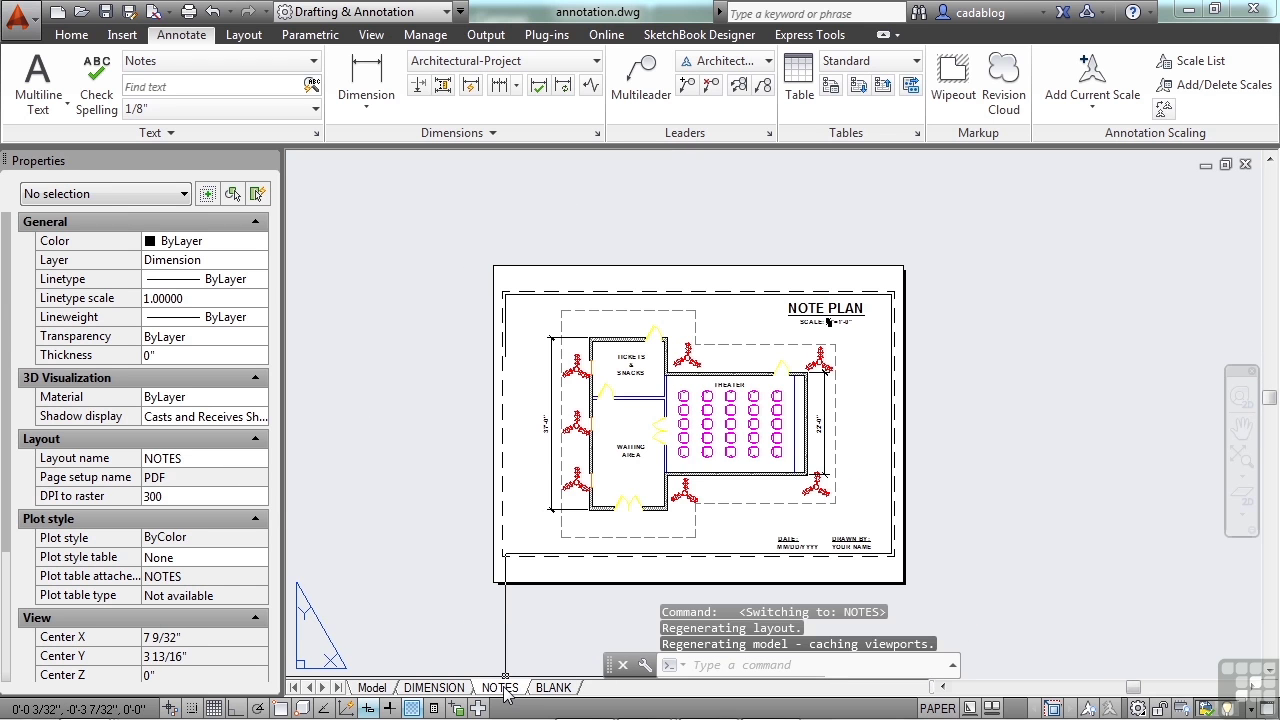
{"action": "left_click", "coordinate": [461, 688]}
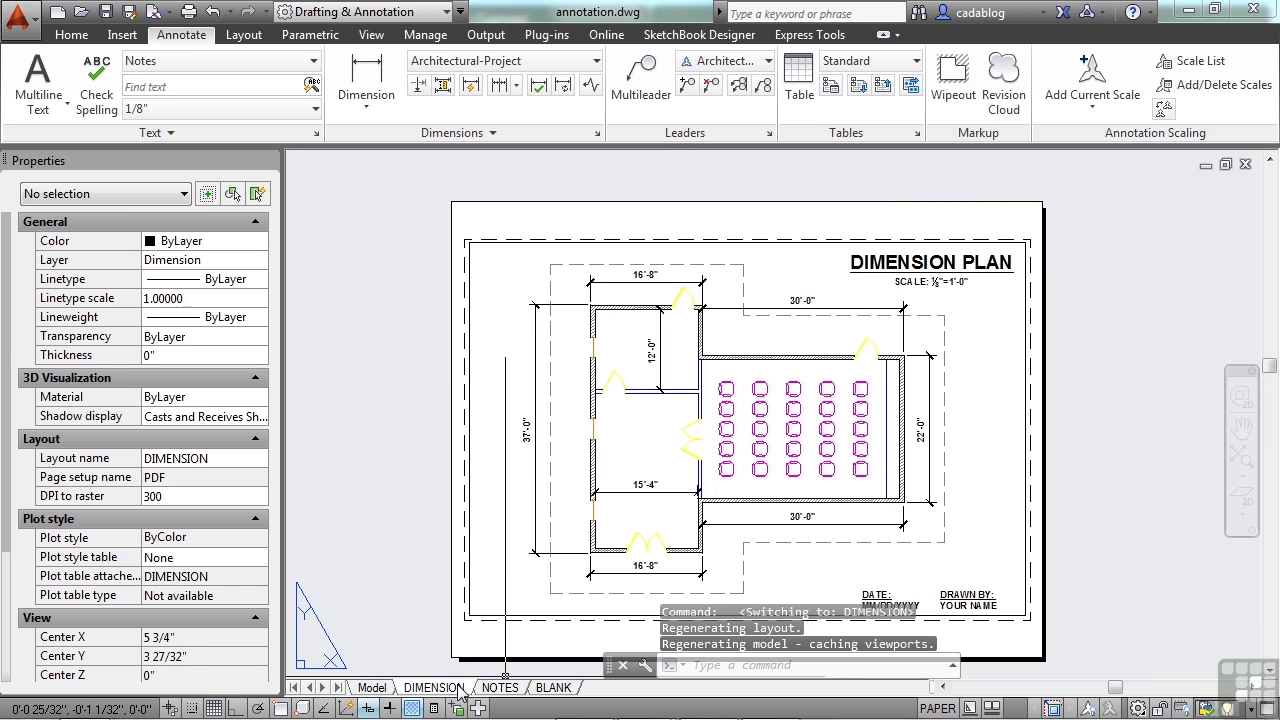
{"action": "left_click", "coordinate": [553, 688]}
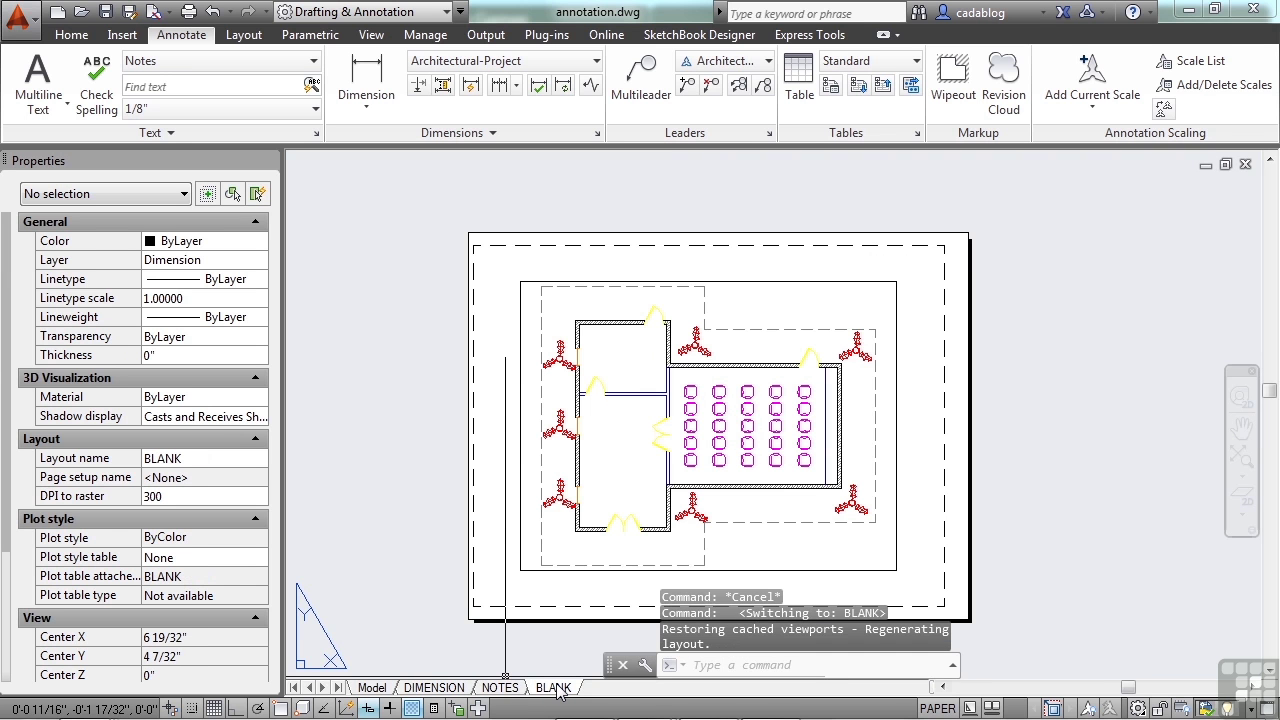
Draw a four-sided wipeout about 1 7/16" wide over the interior wall junction and the first chair of the top row
{"action": "scroll", "coordinate": [686, 447], "scroll_direction": "up", "scroll_amount": 4}
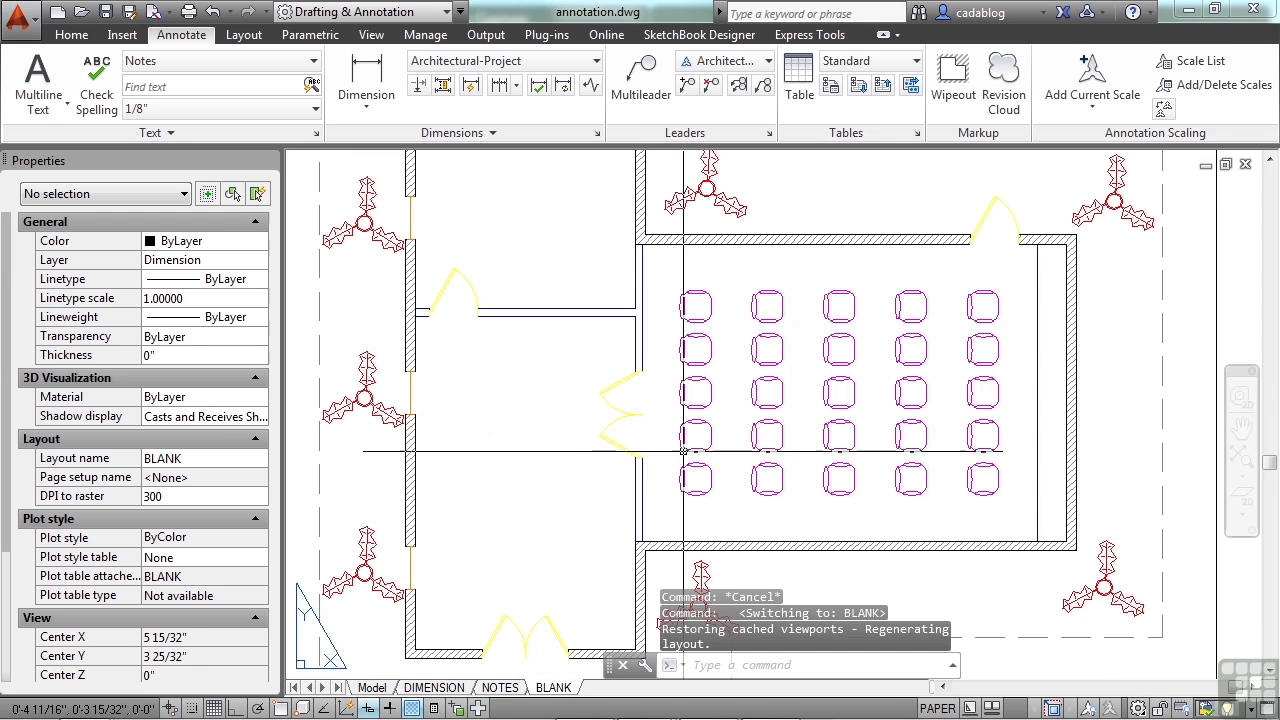
{"action": "scroll", "coordinate": [666, 345], "scroll_direction": "up", "scroll_amount": 3}
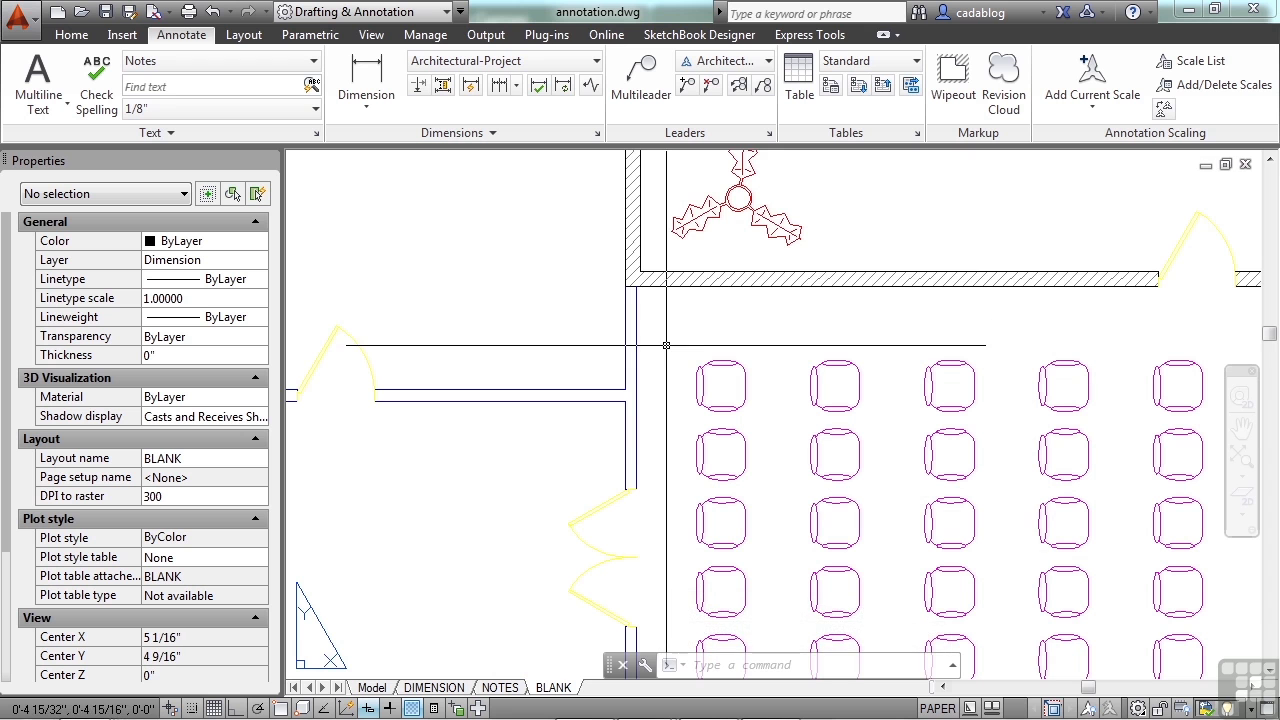
{"action": "scroll", "coordinate": [666, 345], "scroll_direction": "down", "scroll_amount": 2}
{"action": "middle_click_drag", "start_coordinate": [716, 366], "coordinate": [698, 313]}
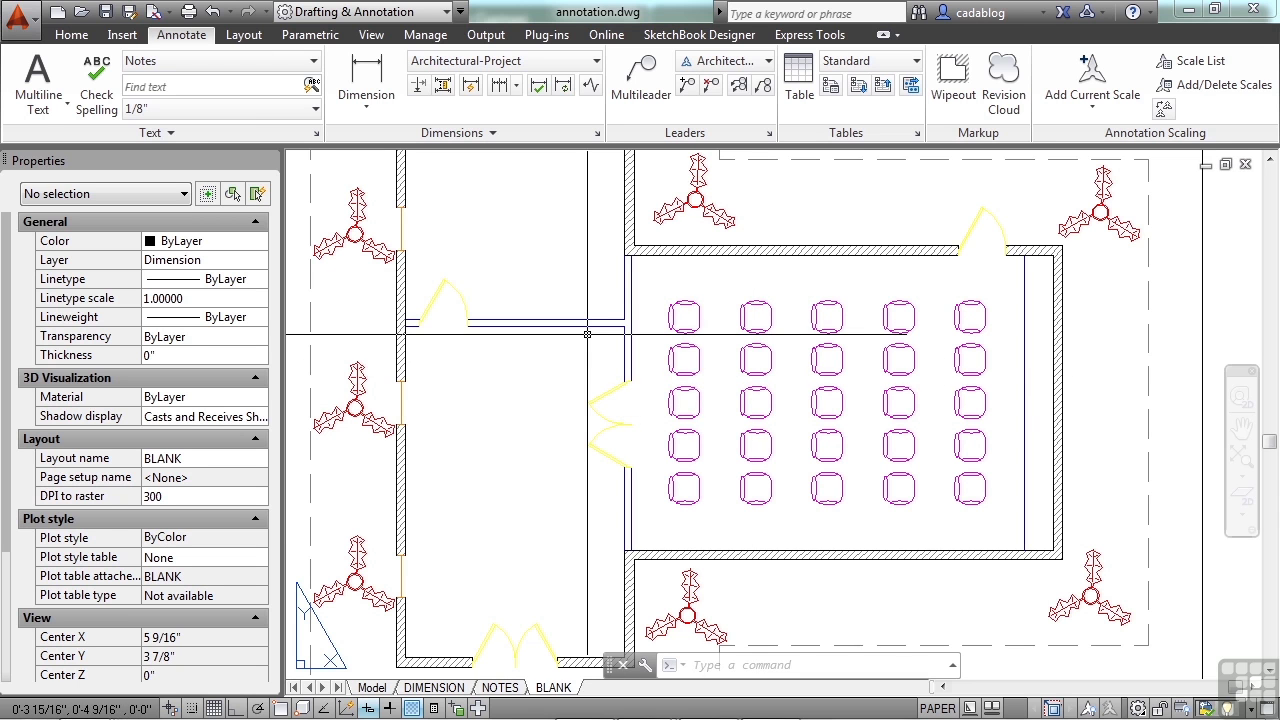
{"action": "scroll", "coordinate": [596, 335], "scroll_direction": "up", "scroll_amount": 2}
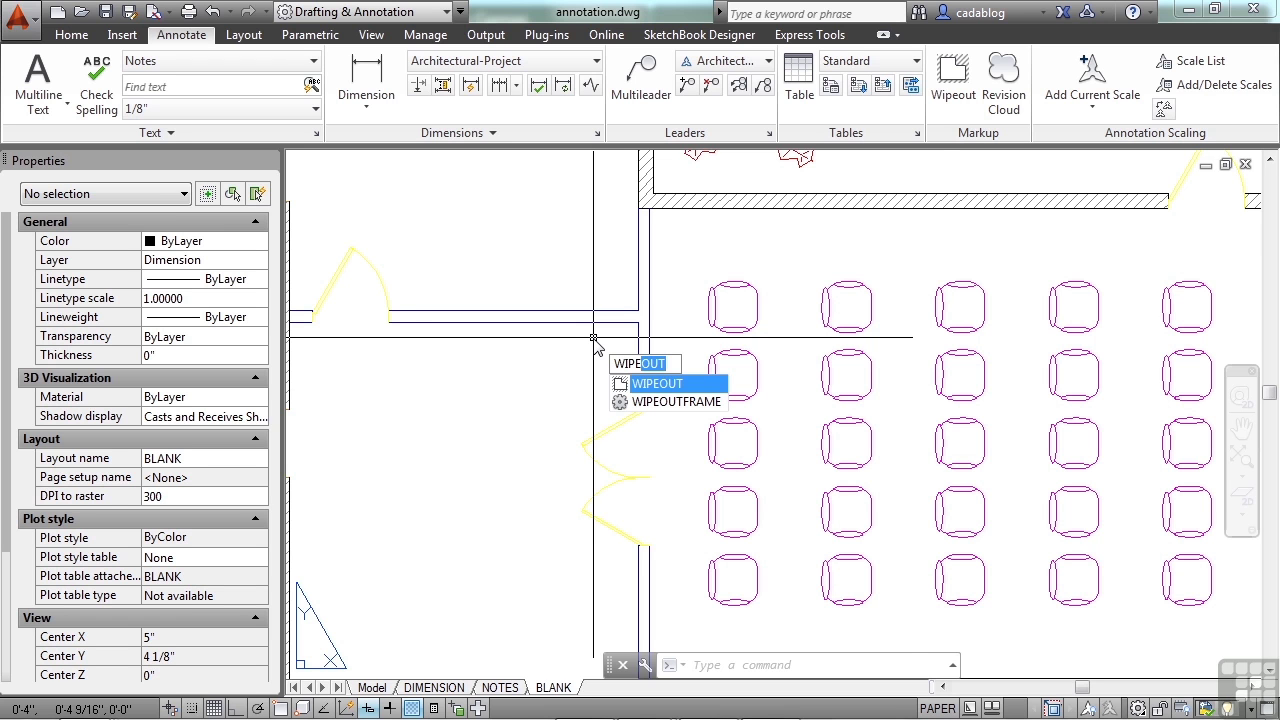
{"action": "left_click", "coordinate": [655, 385]}
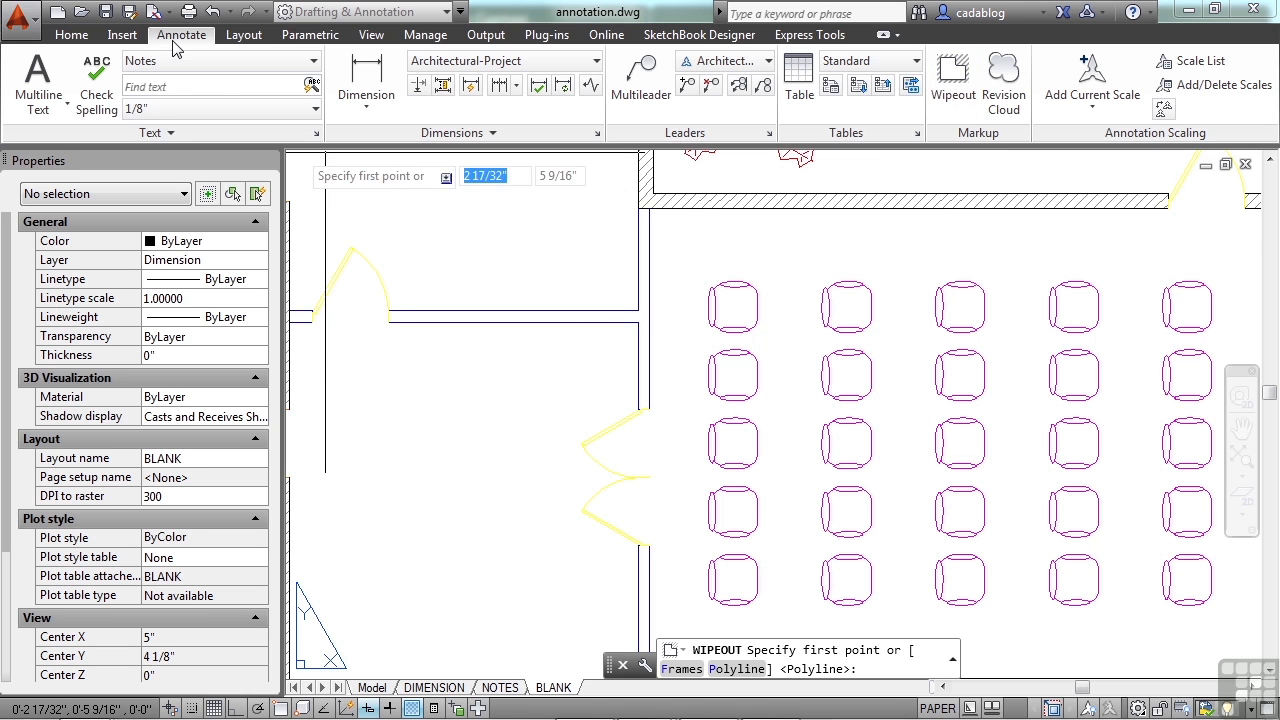
{"action": "left_click", "coordinate": [953, 88]}
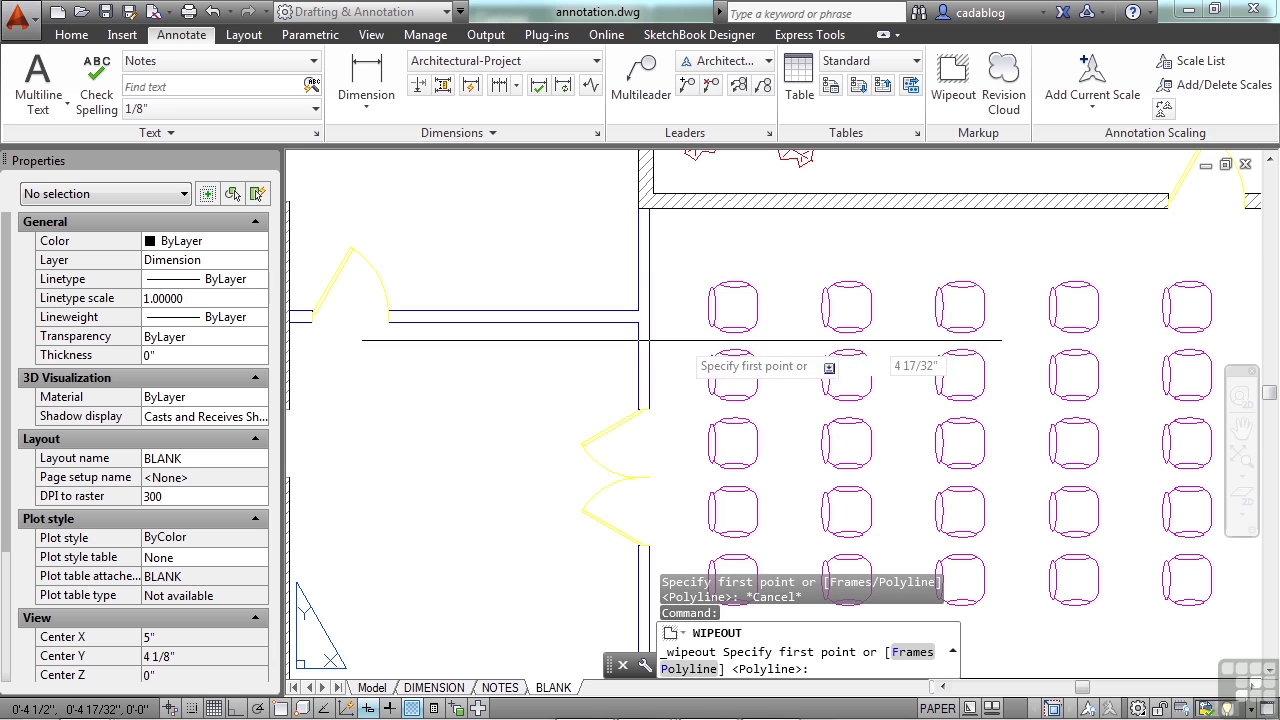
{"action": "left_click", "coordinate": [519, 258]}
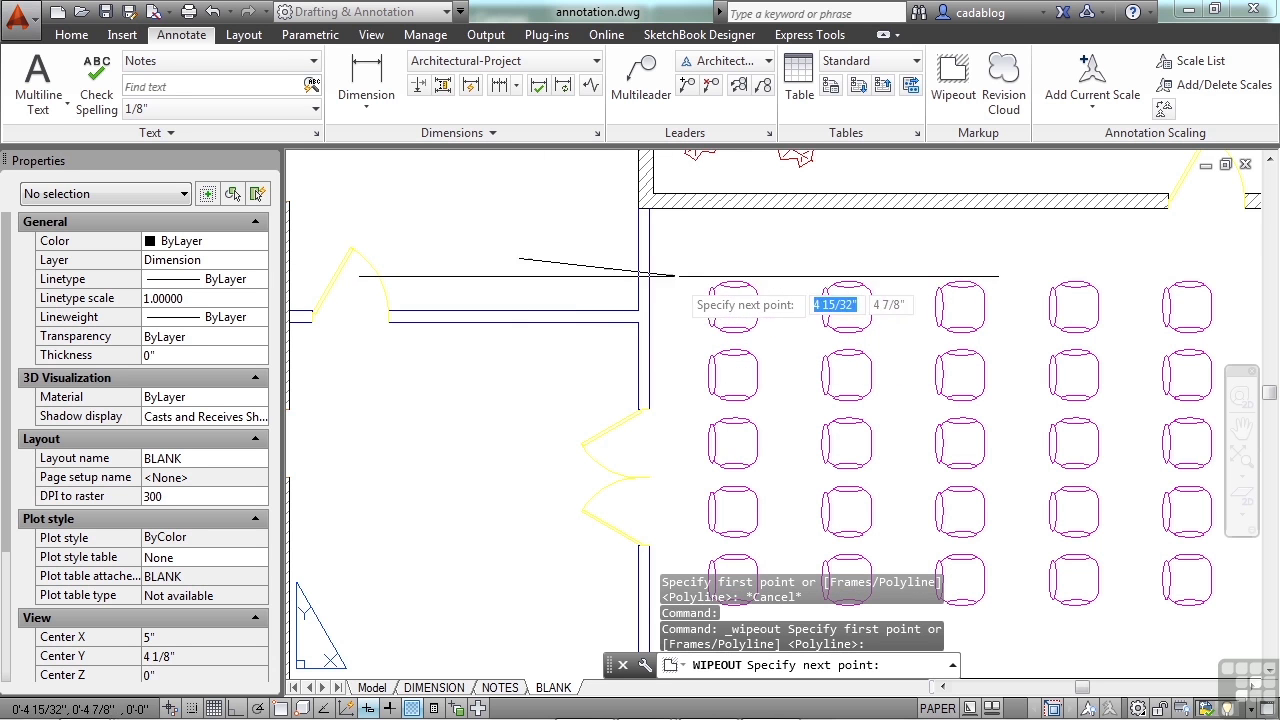
{"action": "left_click", "coordinate": [781, 252]}
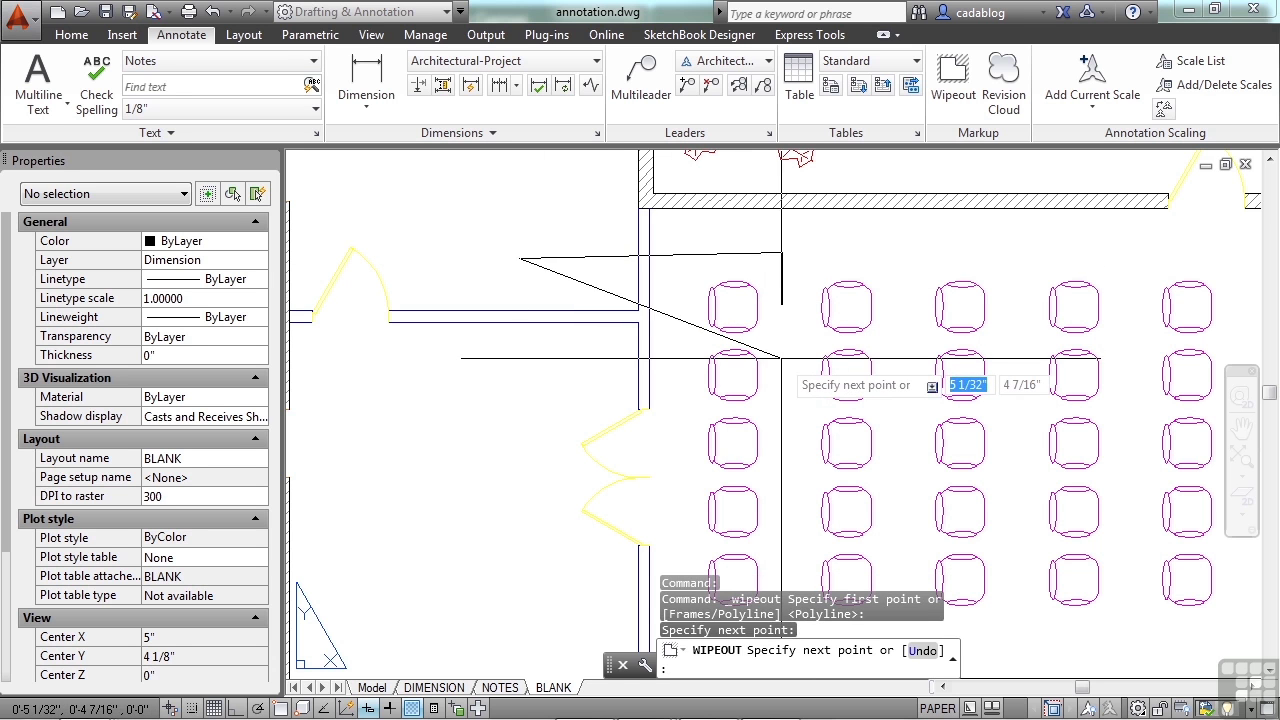
{"action": "left_click", "coordinate": [781, 357]}
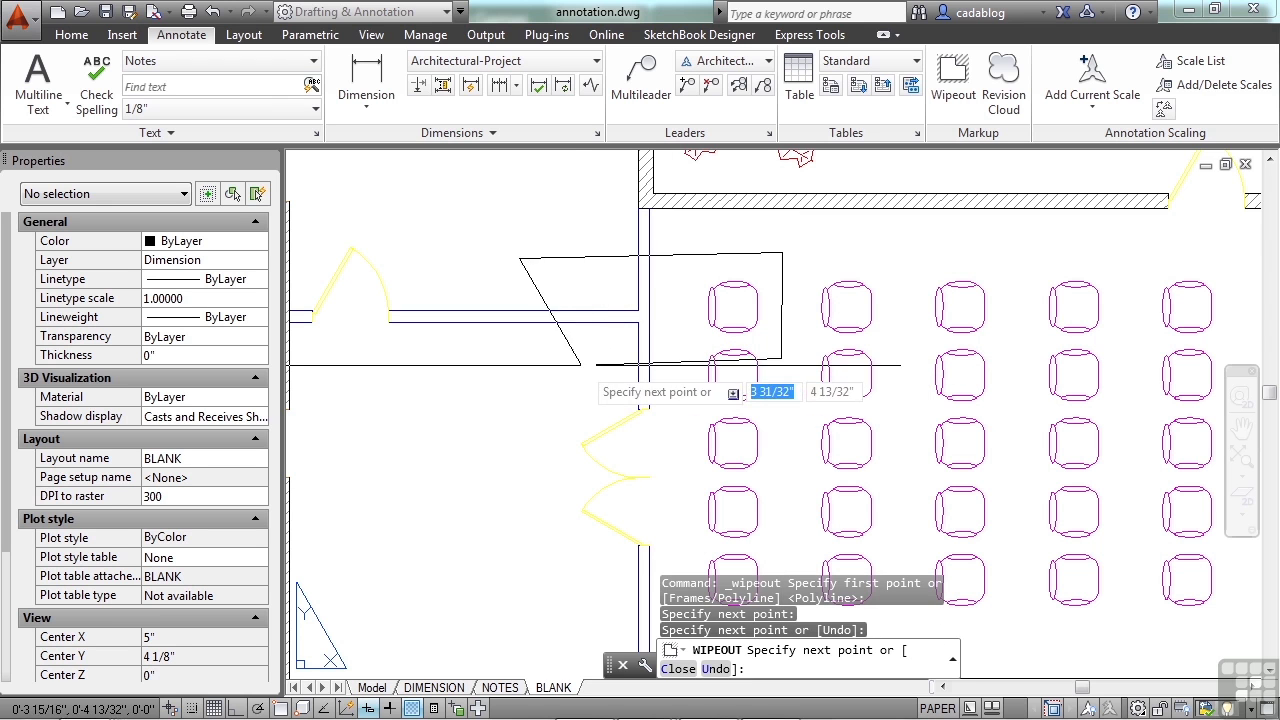
{"action": "left_click", "coordinate": [518, 361]}
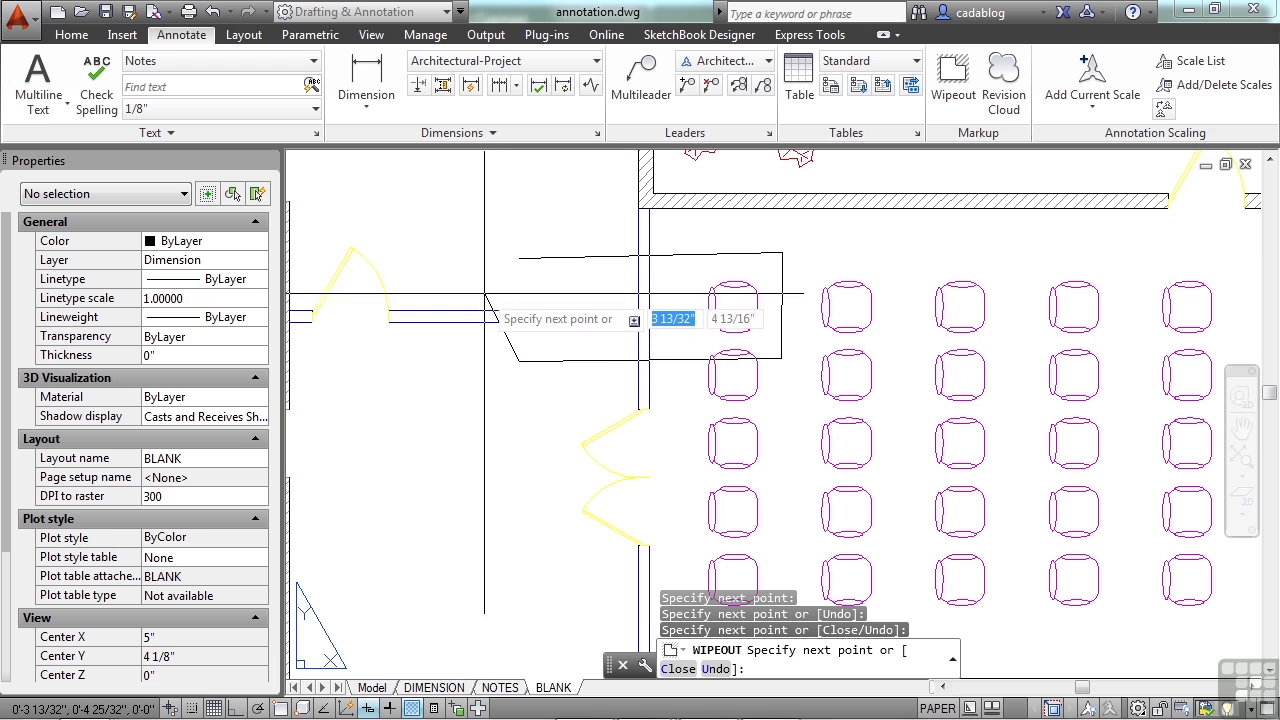
{"action": "key", "text": "Return"}
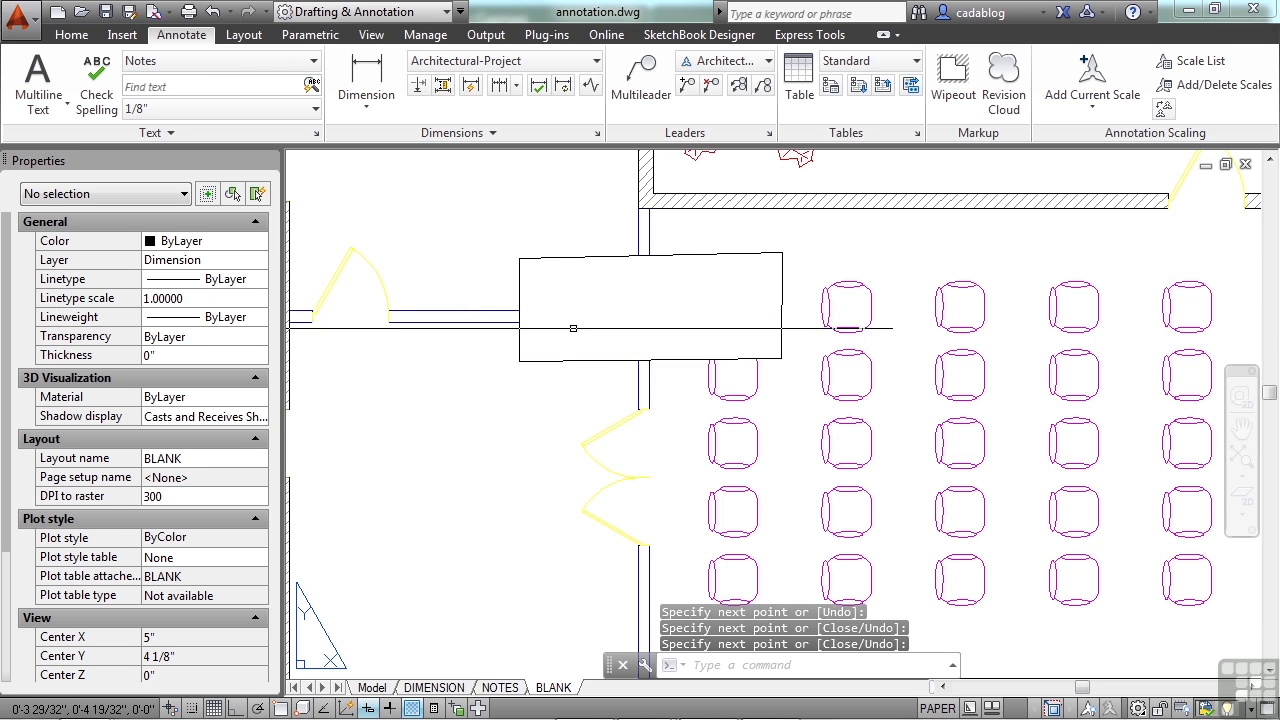
Add the multiline text "this is text" inside the rectangular wipeout
{"action": "left_click", "coordinate": [615, 357]}
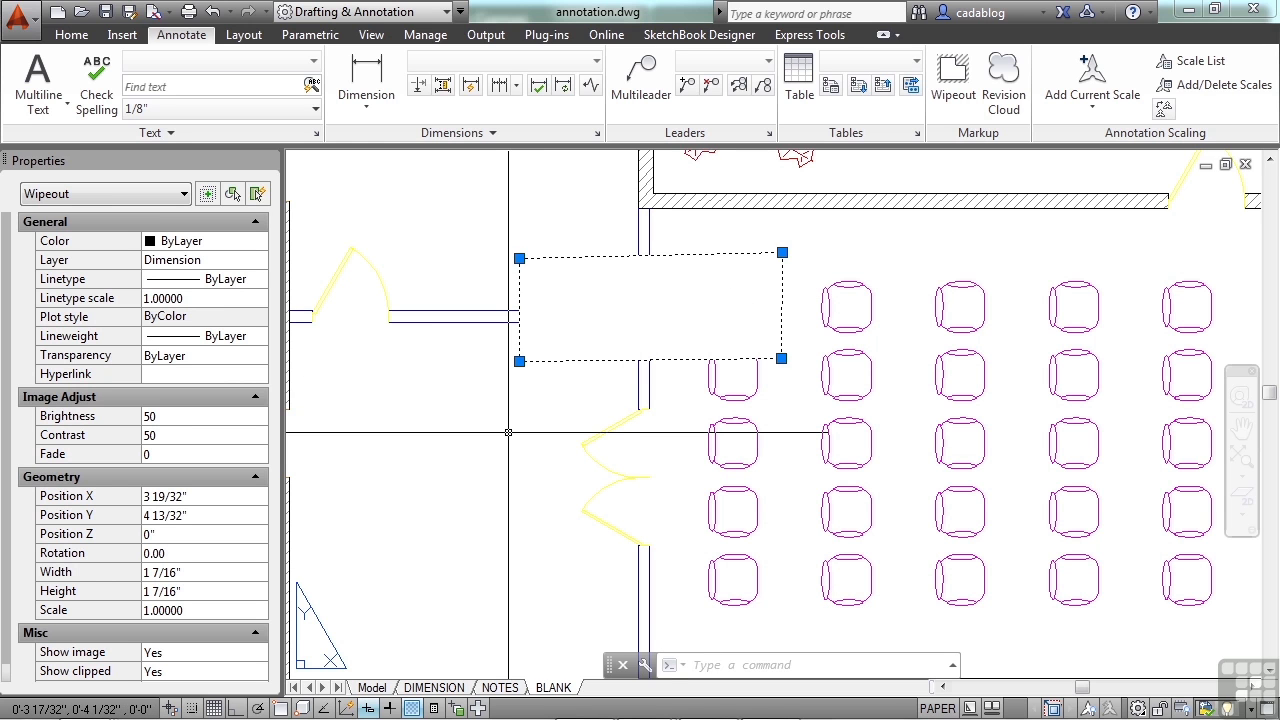
{"action": "key", "text": "Escape"}
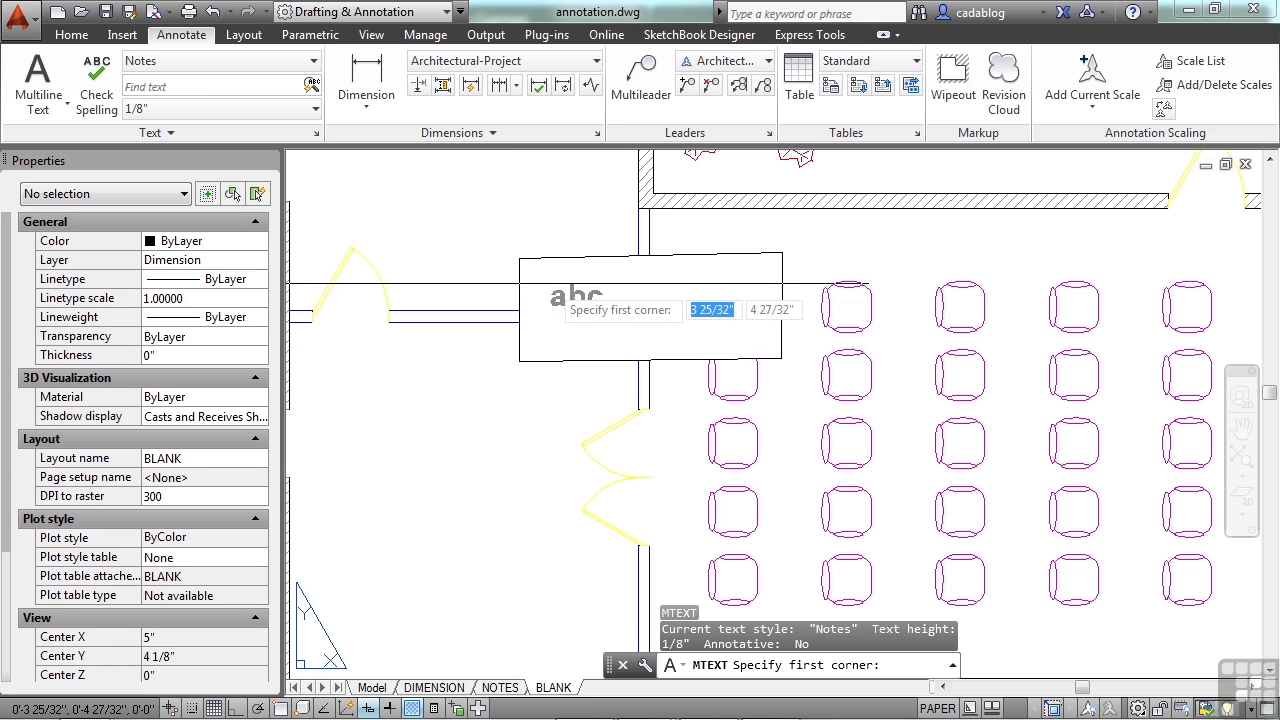
{"action": "left_click", "coordinate": [547, 283]}
{"action": "left_click", "coordinate": [646, 330]}
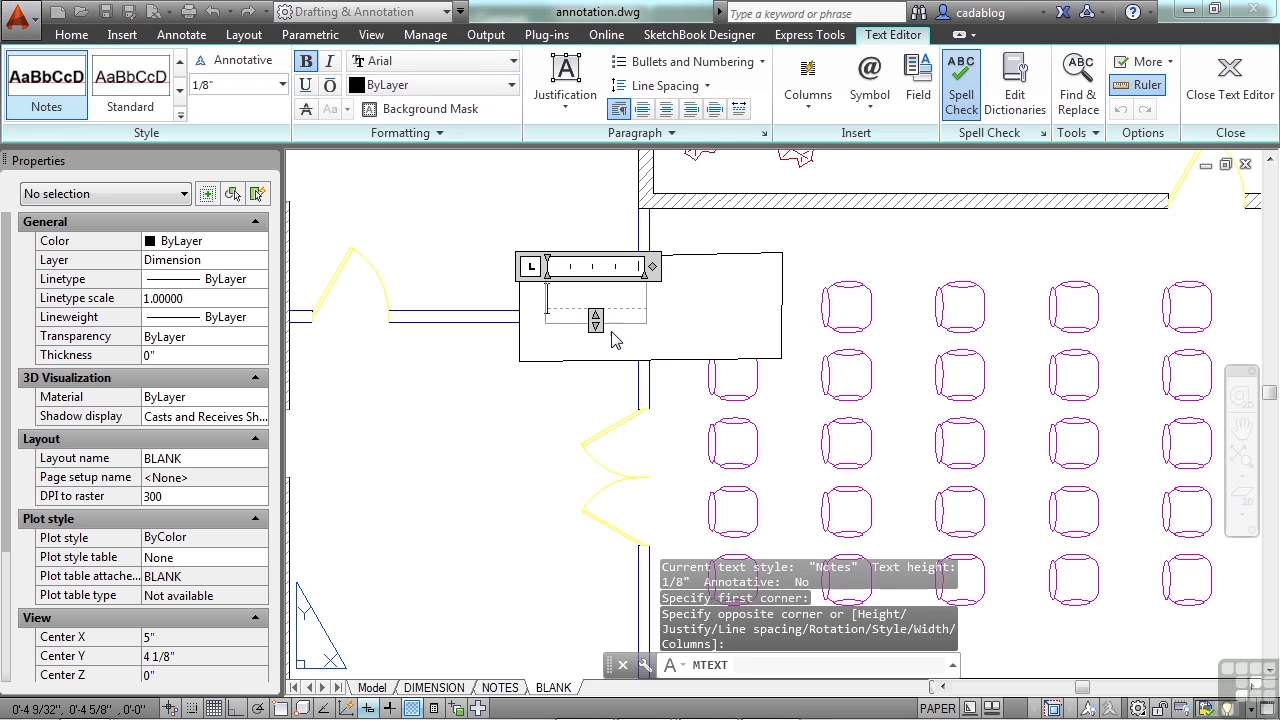
{"action": "type", "text": "this is text"}
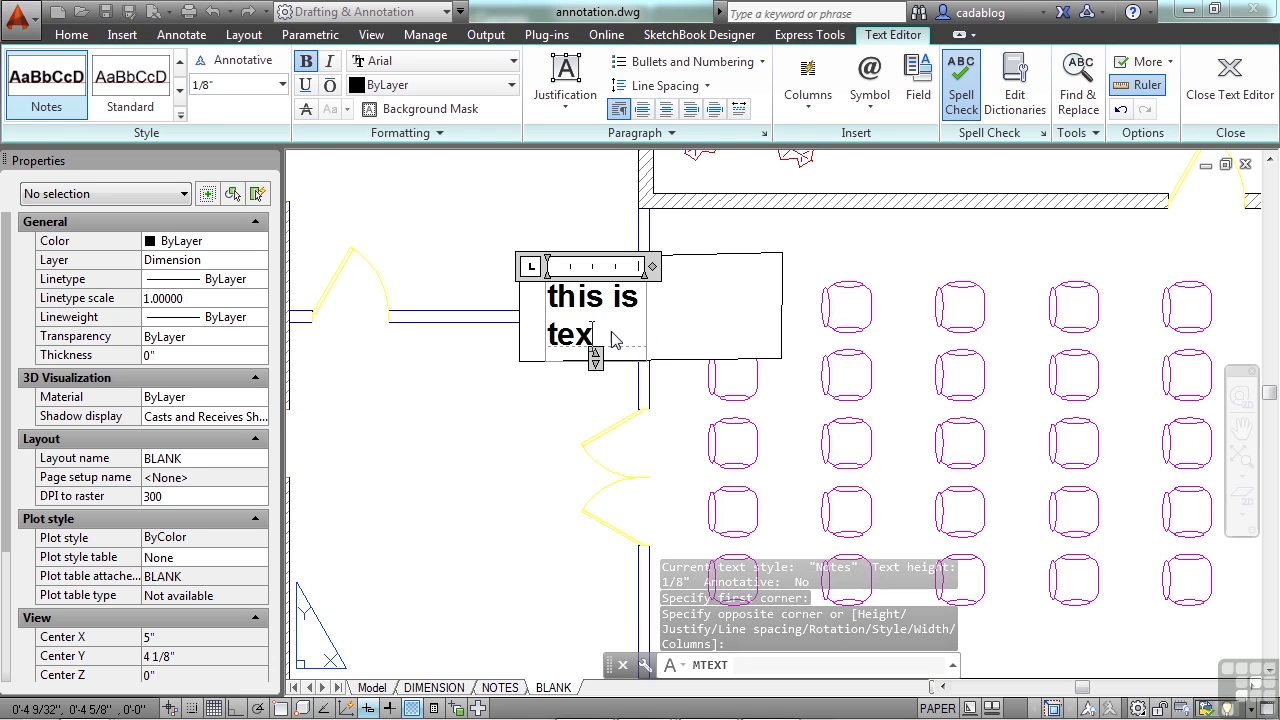
{"action": "left_click", "coordinate": [530, 410]}
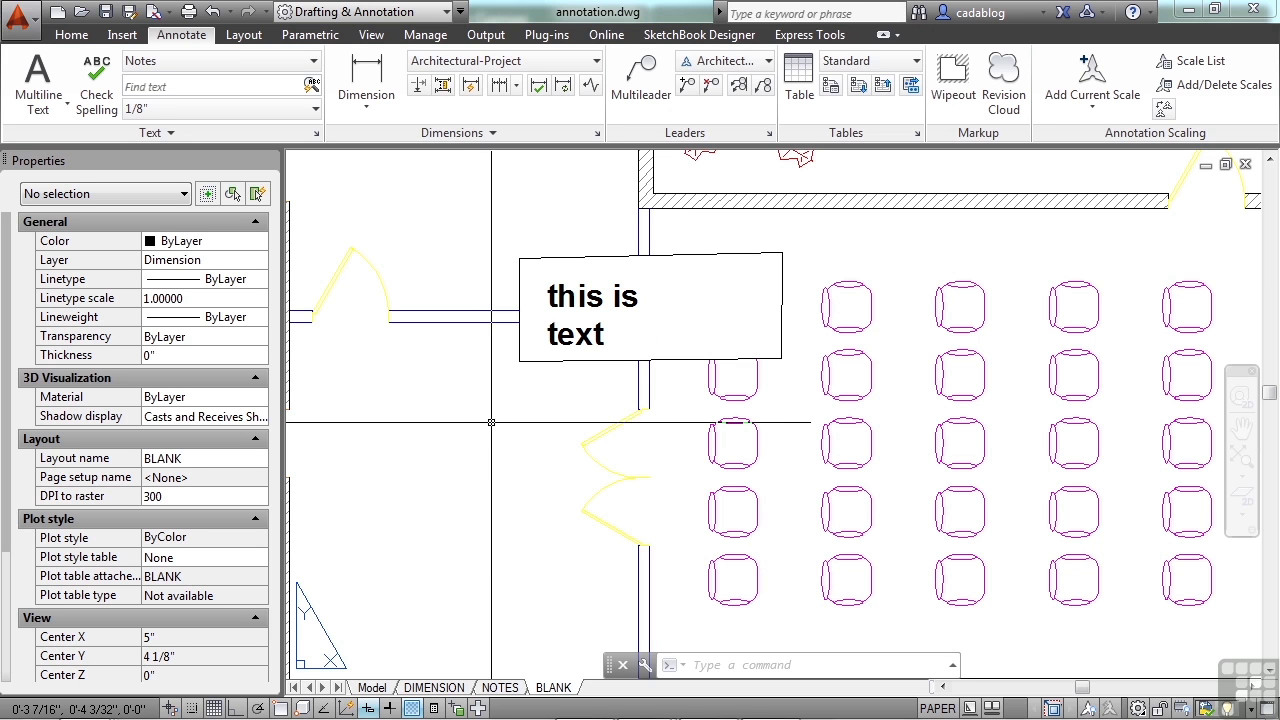
Draw a closed, irregular polyline around the middle chairs of the theater, with a raised part enclosing the second row's center chair
{"action": "type", "text": "l"}
{"action": "key", "text": "Return"}
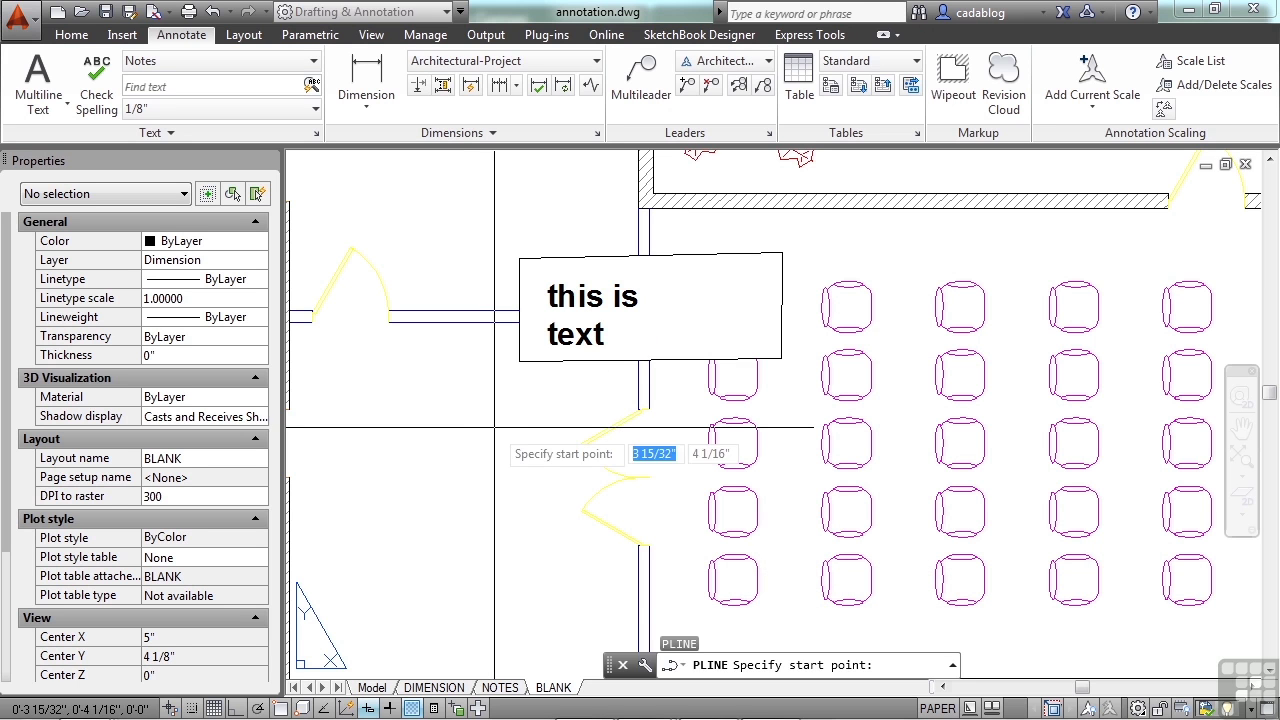
{"action": "scroll", "coordinate": [505, 350], "scroll_direction": "down", "scroll_amount": 3}
{"action": "scroll", "coordinate": [742, 356], "scroll_direction": "up", "scroll_amount": 3}
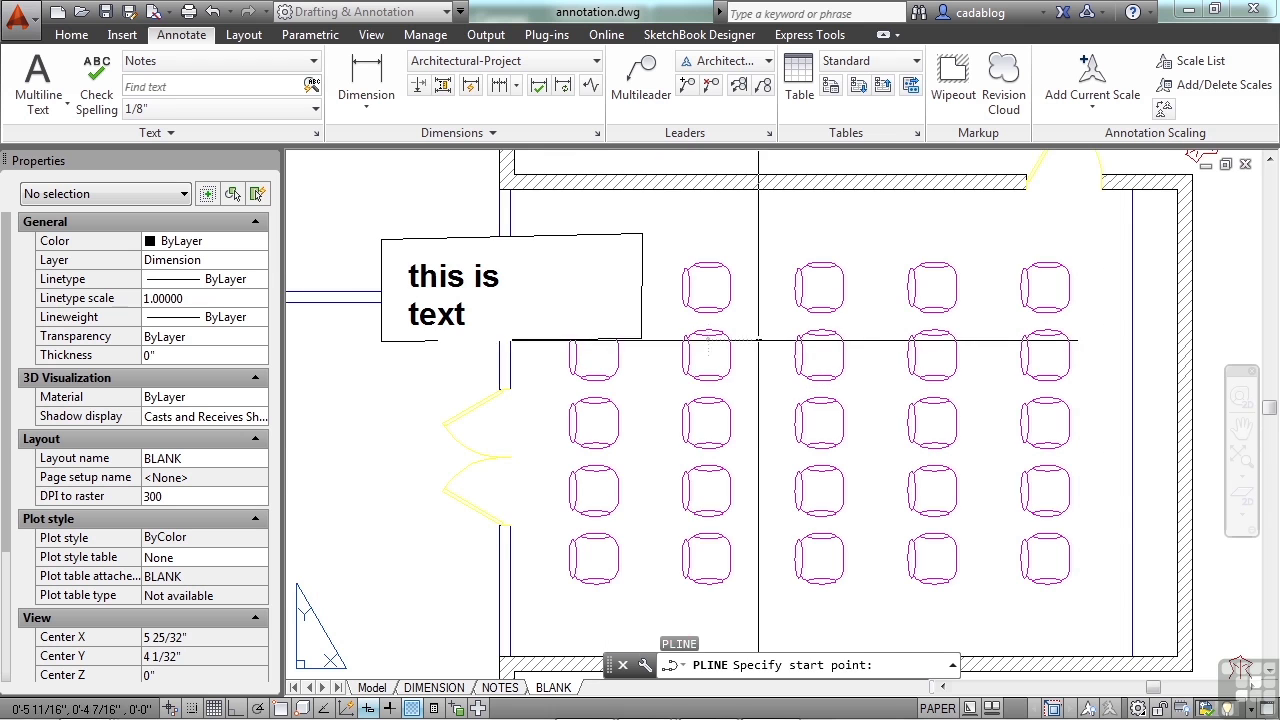
{"action": "left_click", "coordinate": [748, 378]}
{"action": "left_click", "coordinate": [773, 397]}
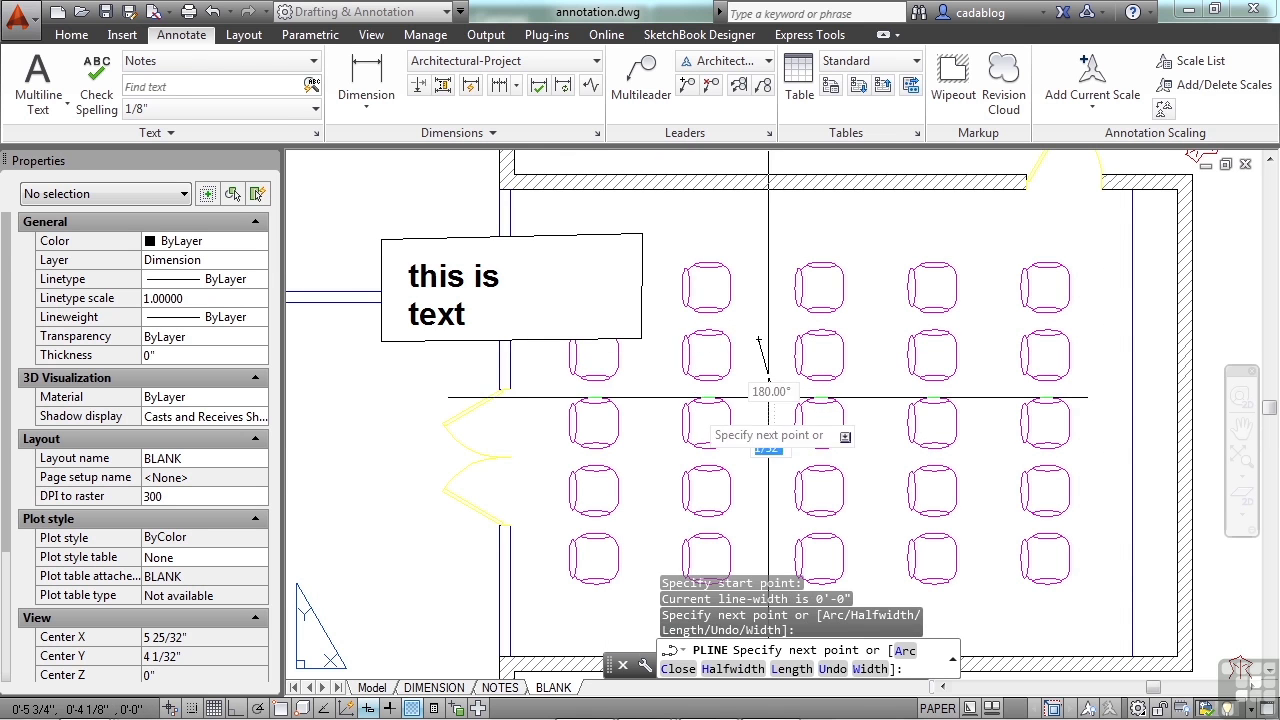
{"action": "left_click", "coordinate": [663, 395]}
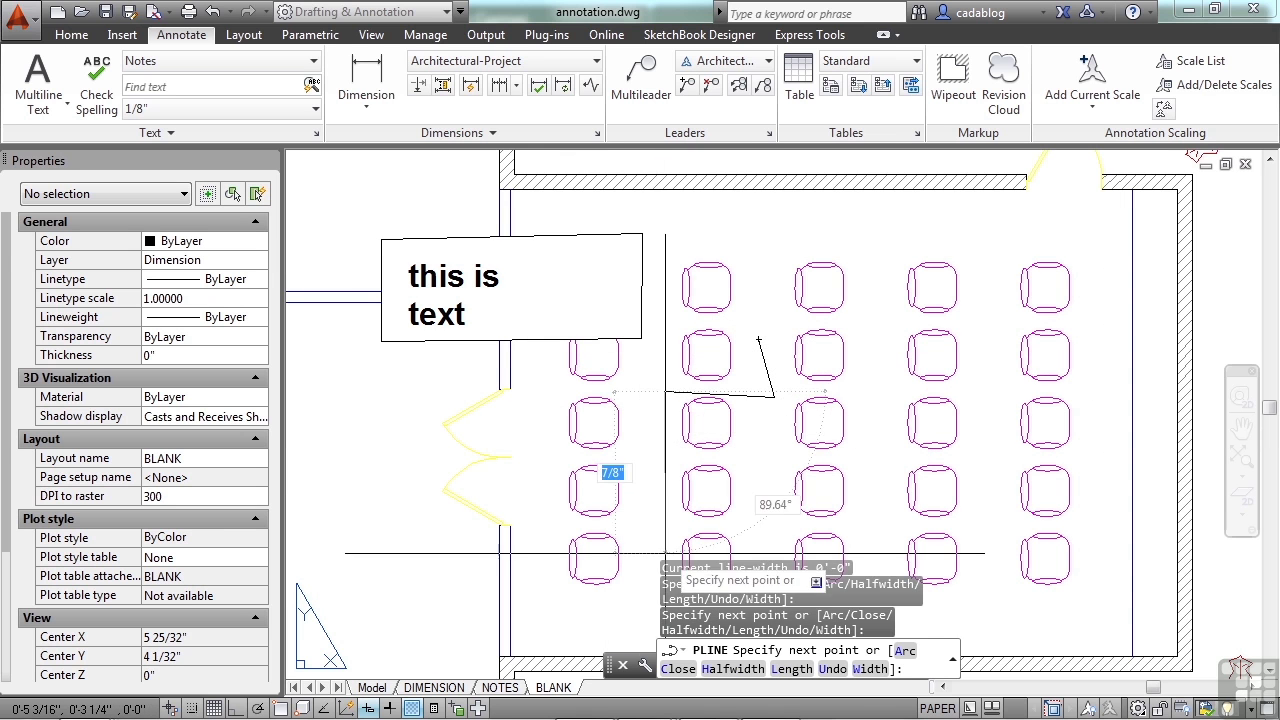
{"action": "left_click", "coordinate": [665, 533]}
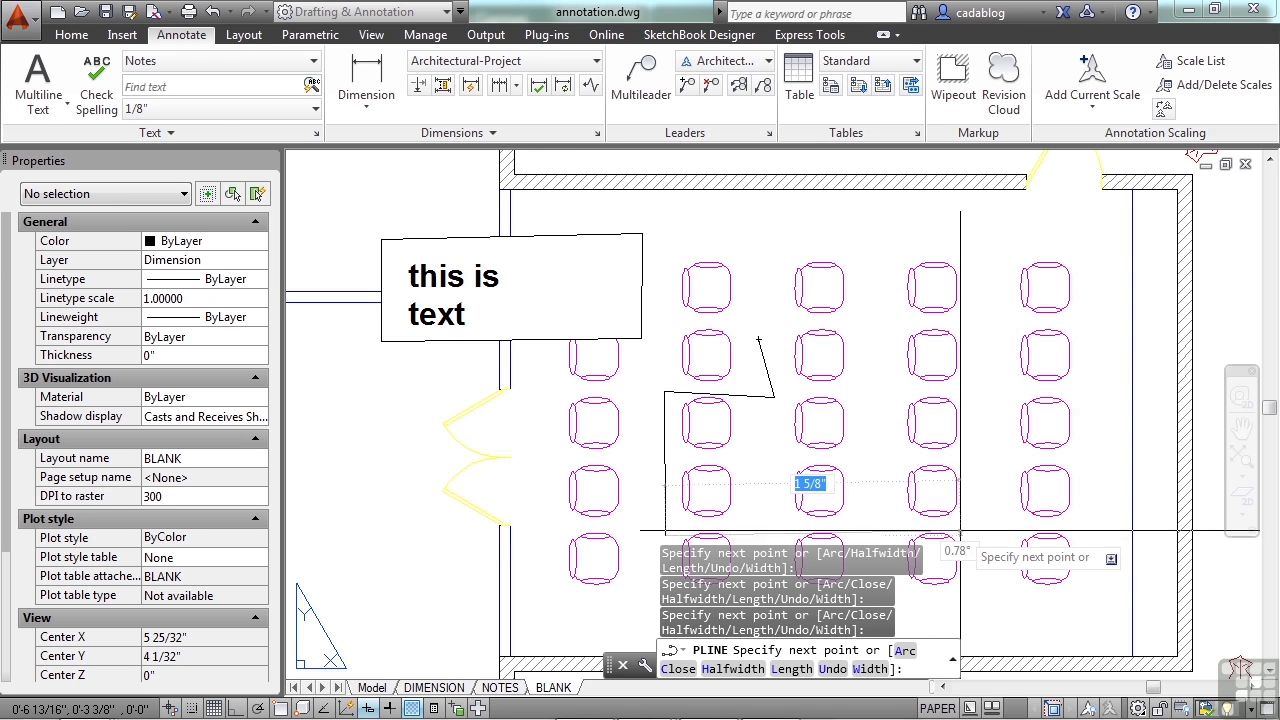
{"action": "left_click", "coordinate": [960, 531]}
{"action": "left_click", "coordinate": [963, 383]}
{"action": "left_click", "coordinate": [869, 382]}
{"action": "left_click", "coordinate": [858, 319]}
{"action": "left_click", "coordinate": [786, 318]}
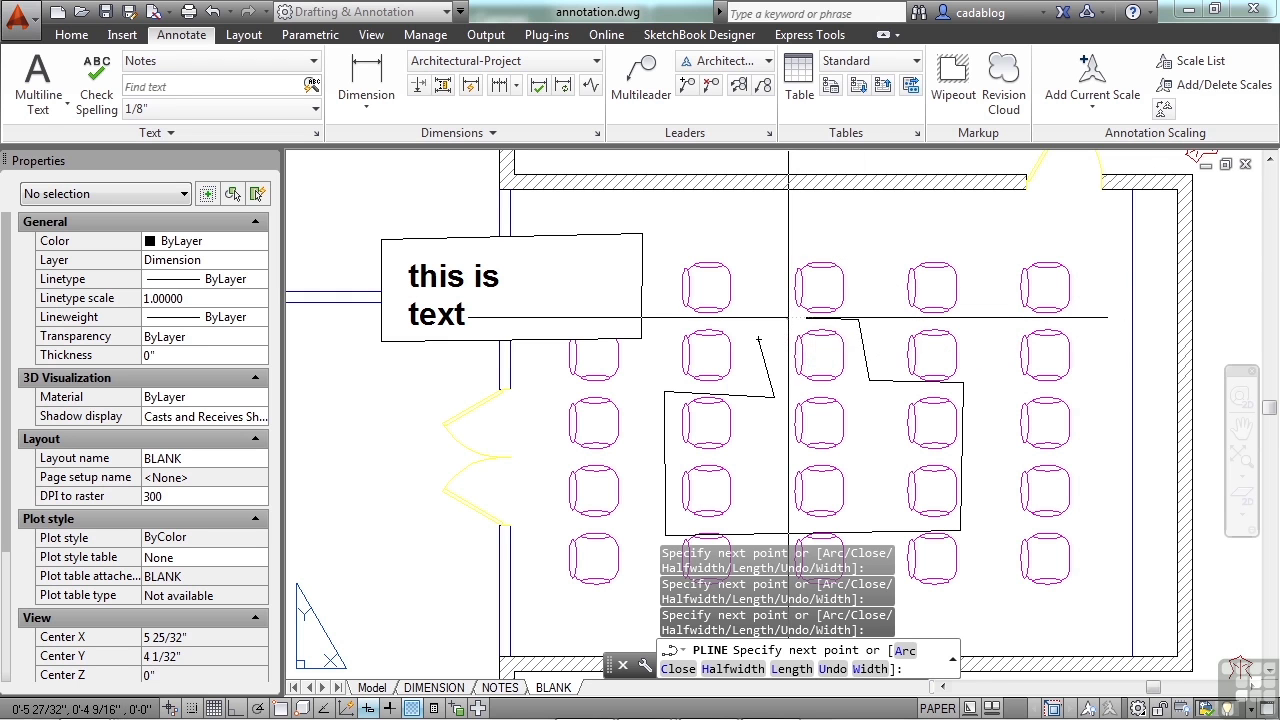
{"action": "type", "text": "cl"}
{"action": "key", "text": "Return"}
{"action": "type", "text": "l"}
{"action": "key", "text": "Return"}
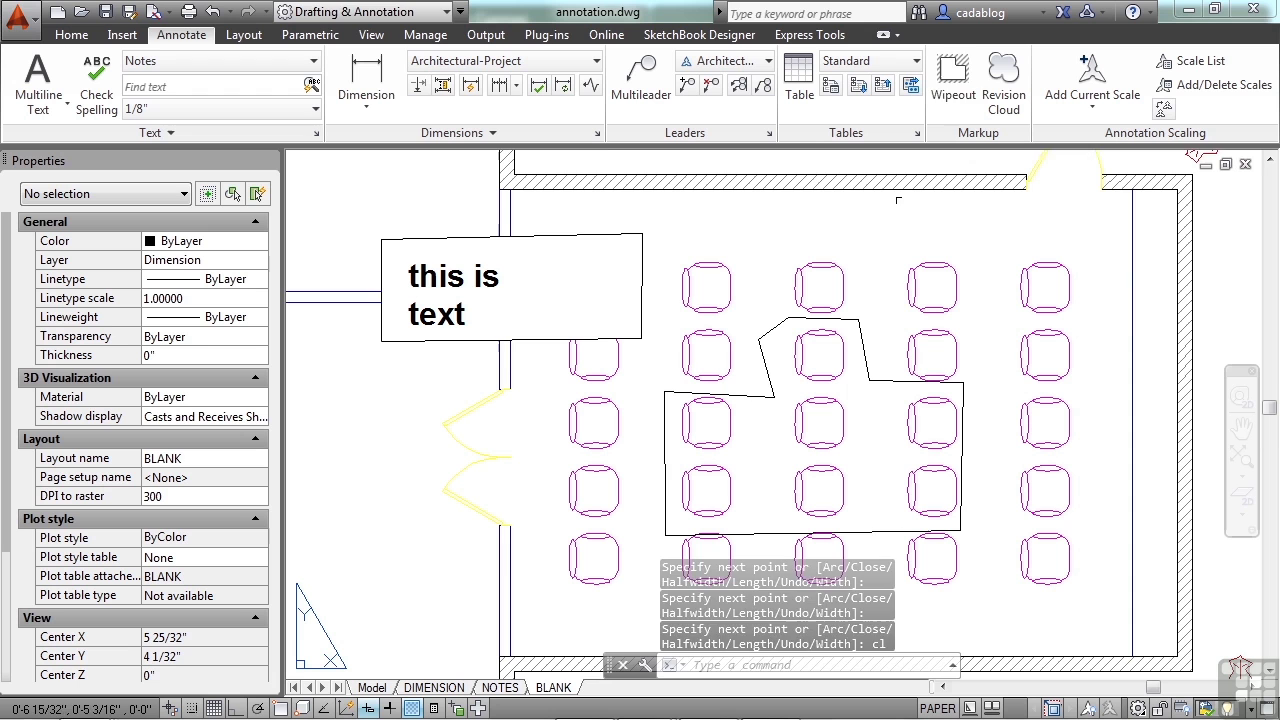
Create a wipeout from the closed polyline around the middle chairs, erasing the source polyline
{"action": "left_click", "coordinate": [953, 90]}
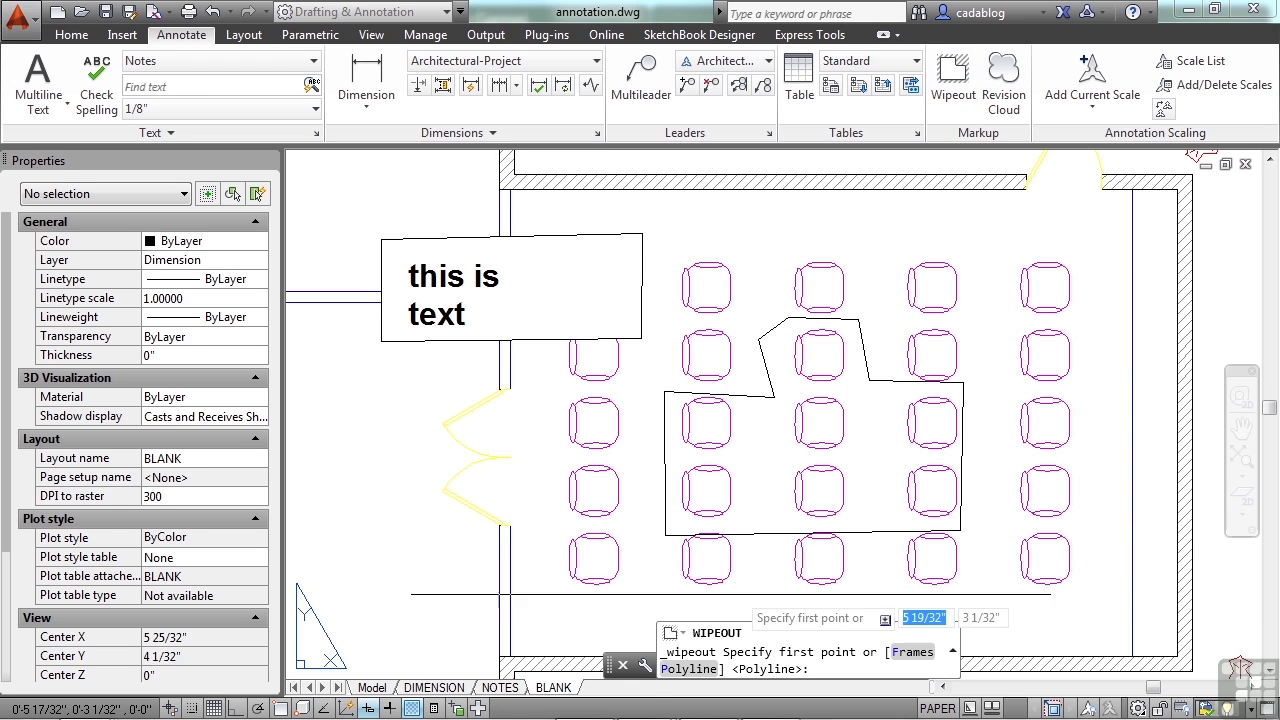
{"action": "left_click", "coordinate": [686, 670]}
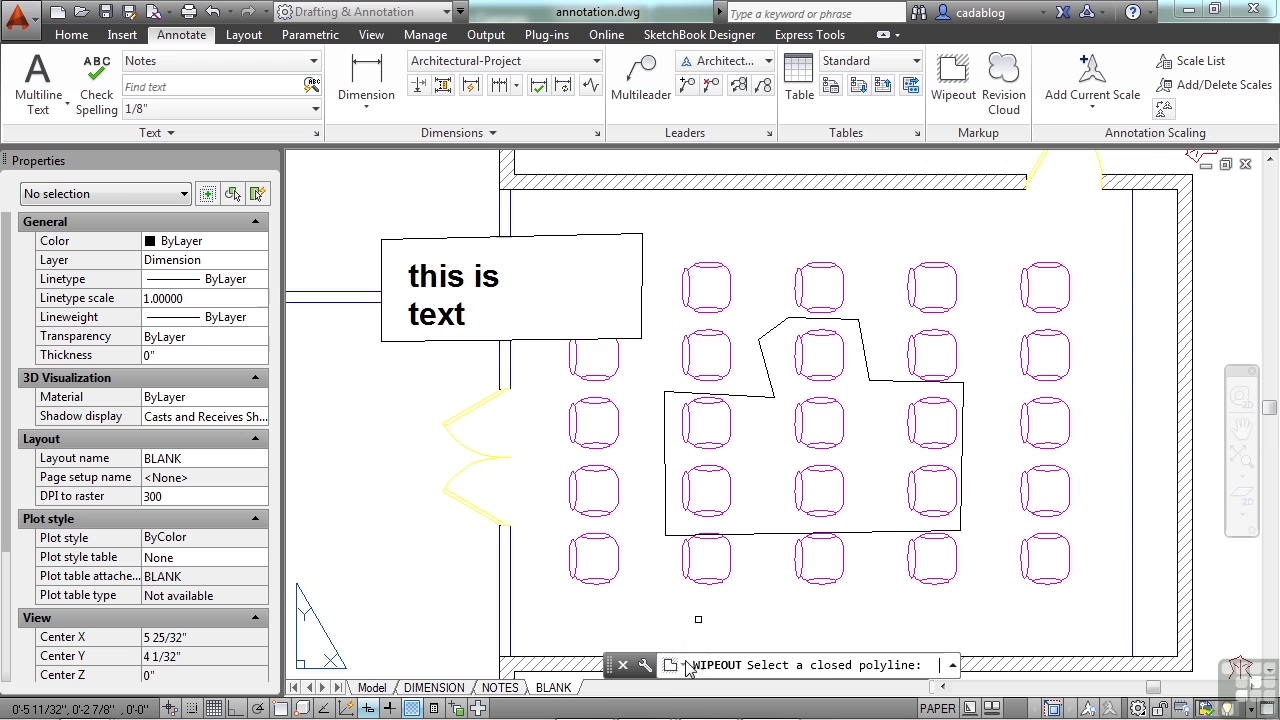
{"action": "left_click", "coordinate": [761, 532]}
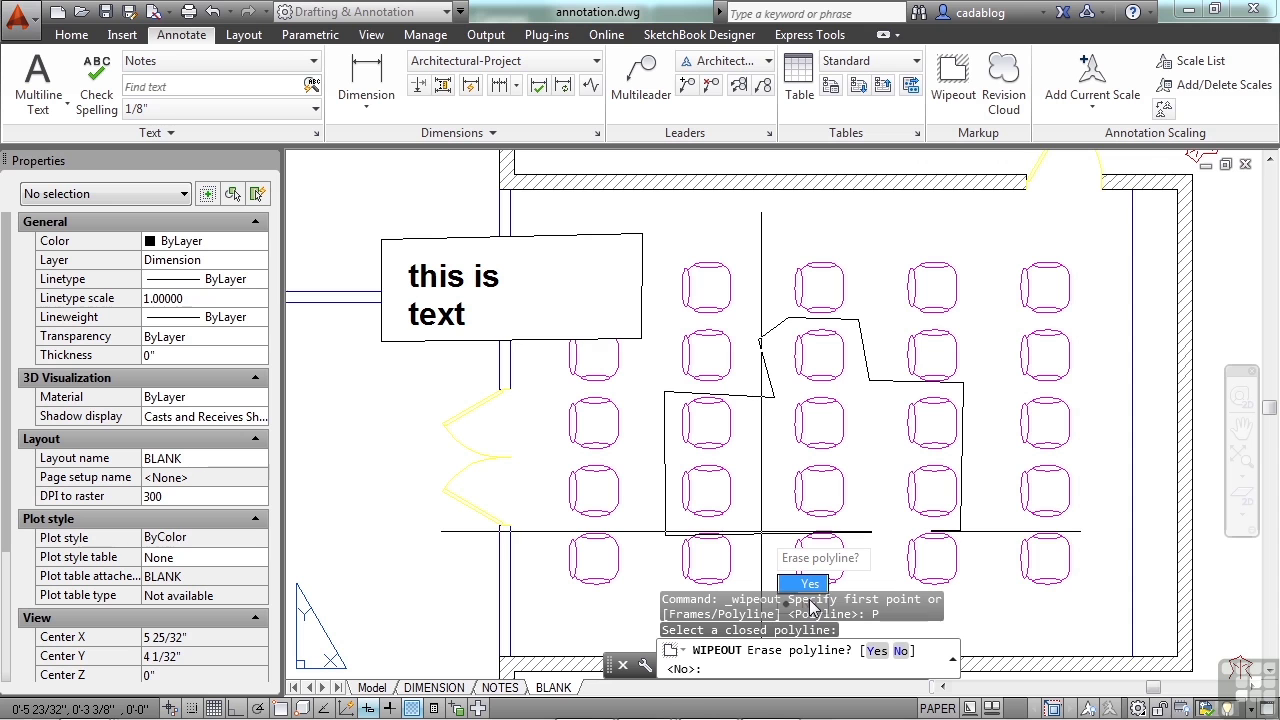
{"action": "left_click", "coordinate": [876, 651]}
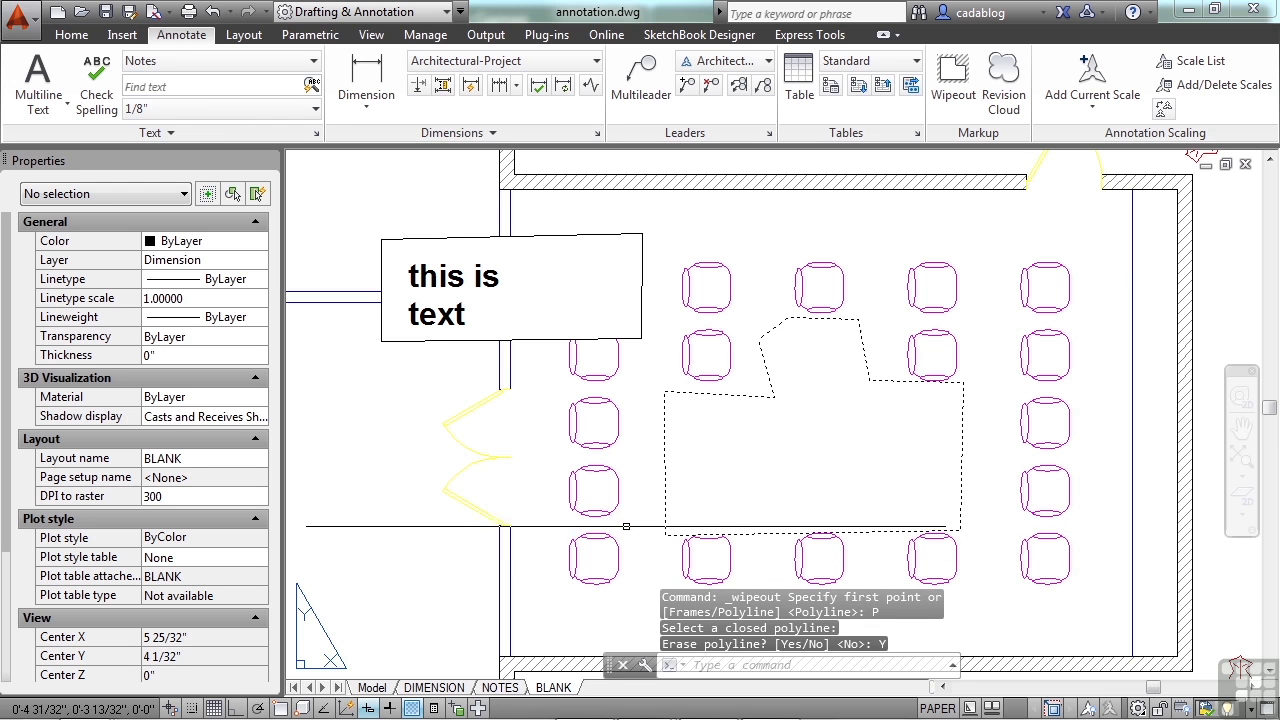
Set the wipeout Frames mode to ON
{"action": "middle_click_drag", "start_coordinate": [566, 485], "coordinate": [580, 460]}
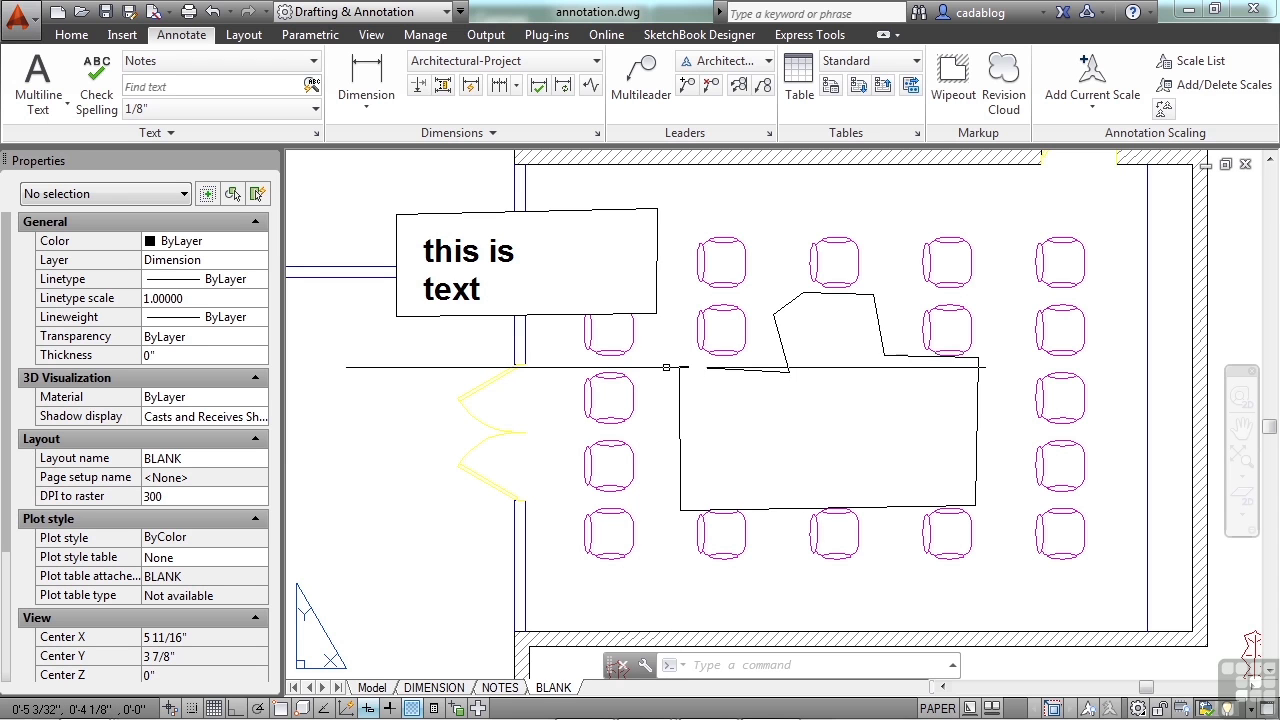
{"action": "left_click", "coordinate": [951, 90]}
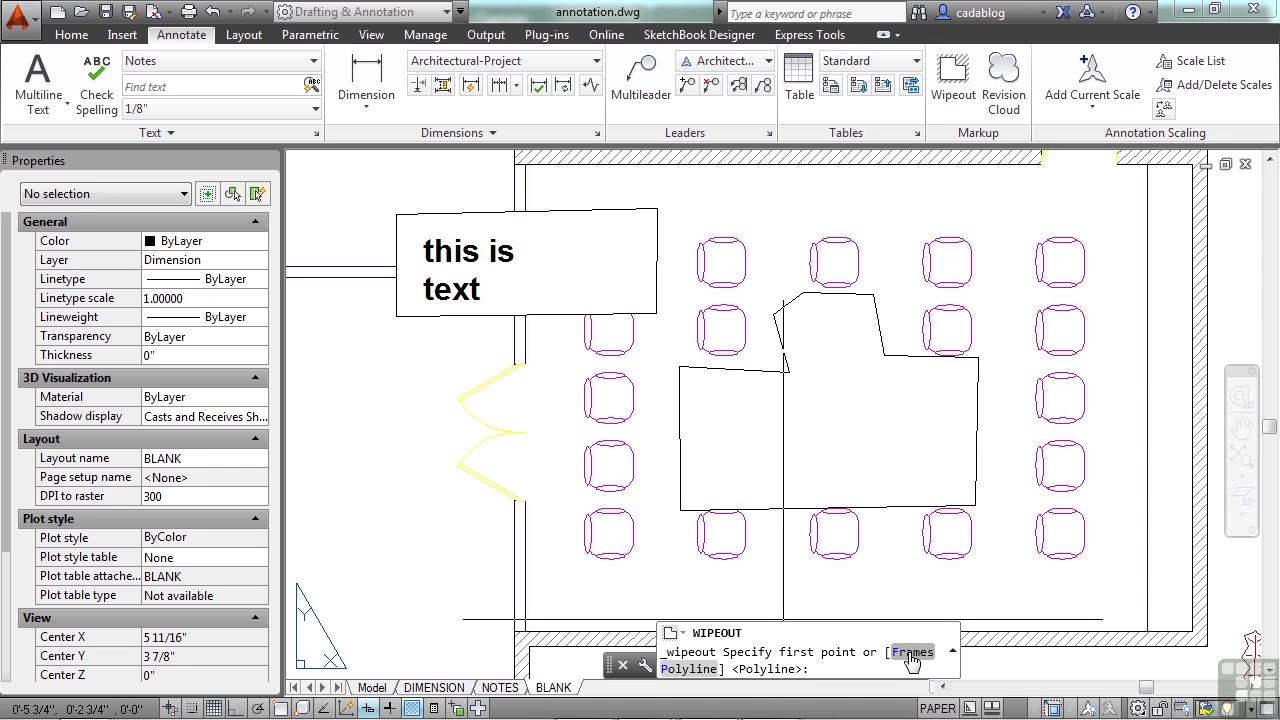
{"action": "key", "text": "Return"}
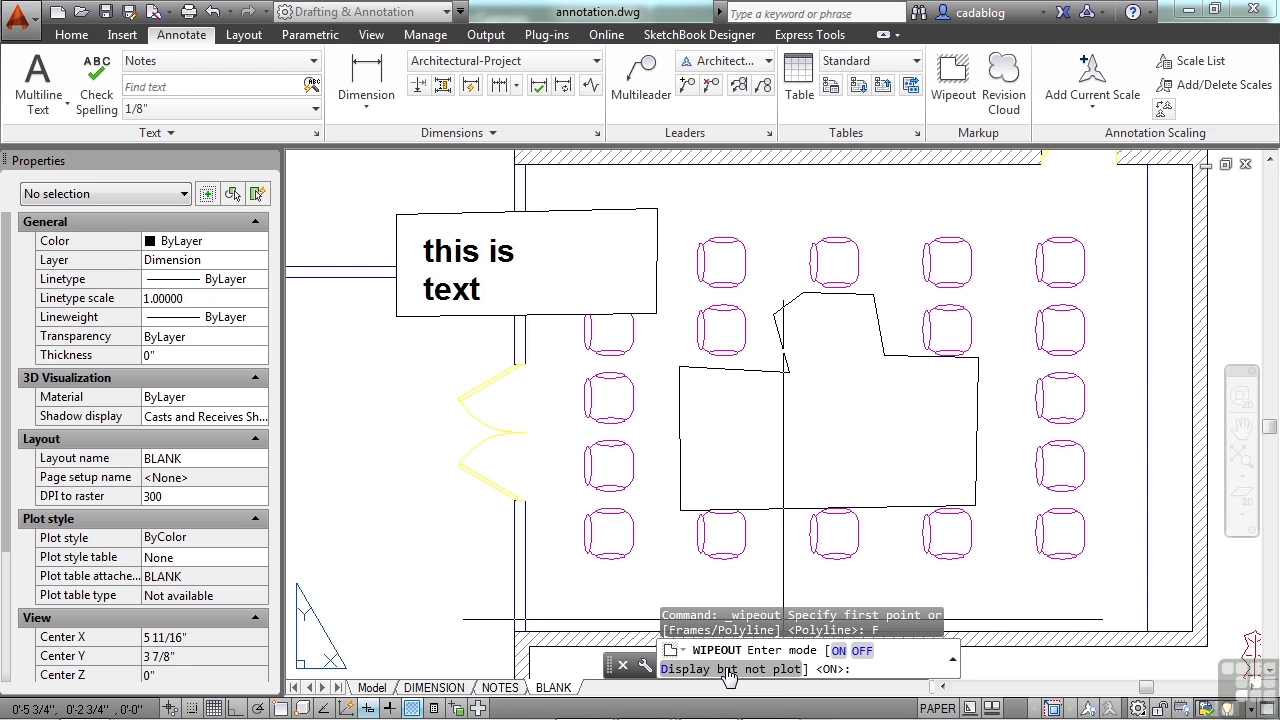
{"action": "left_click", "coordinate": [838, 651]}
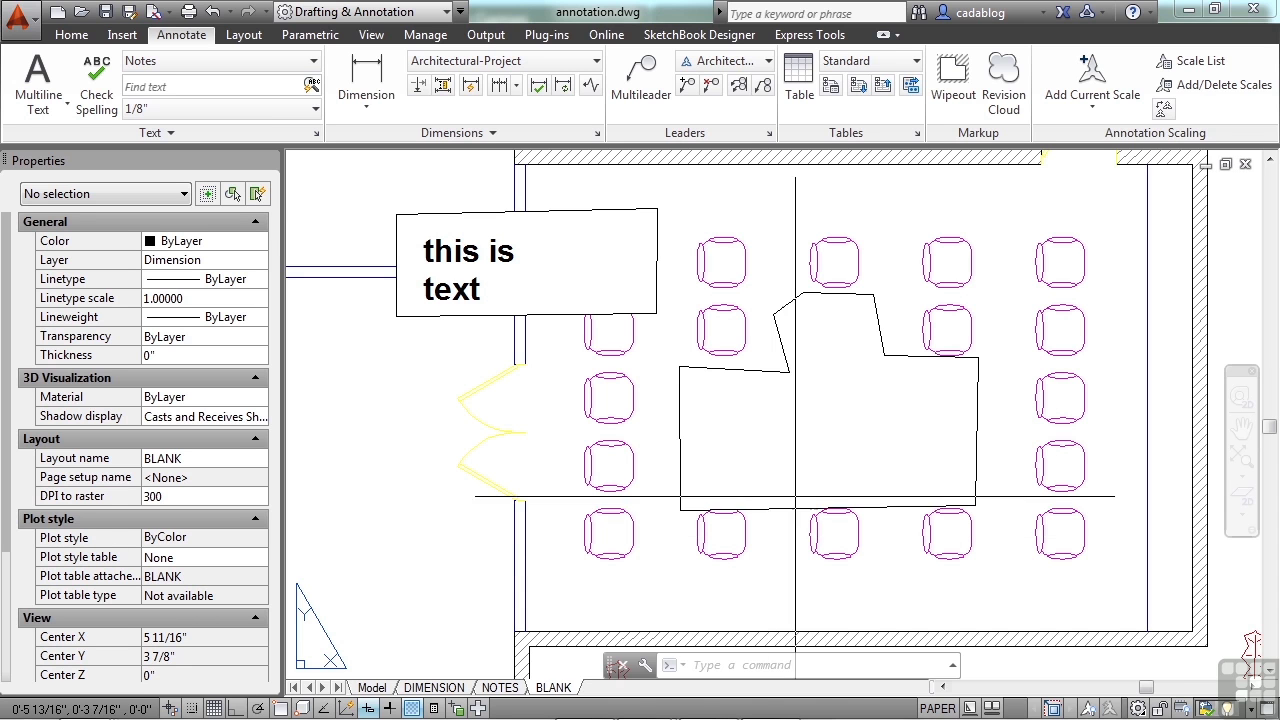
Turn the frames of all wipeouts OFF
{"action": "left_click", "coordinate": [953, 80]}
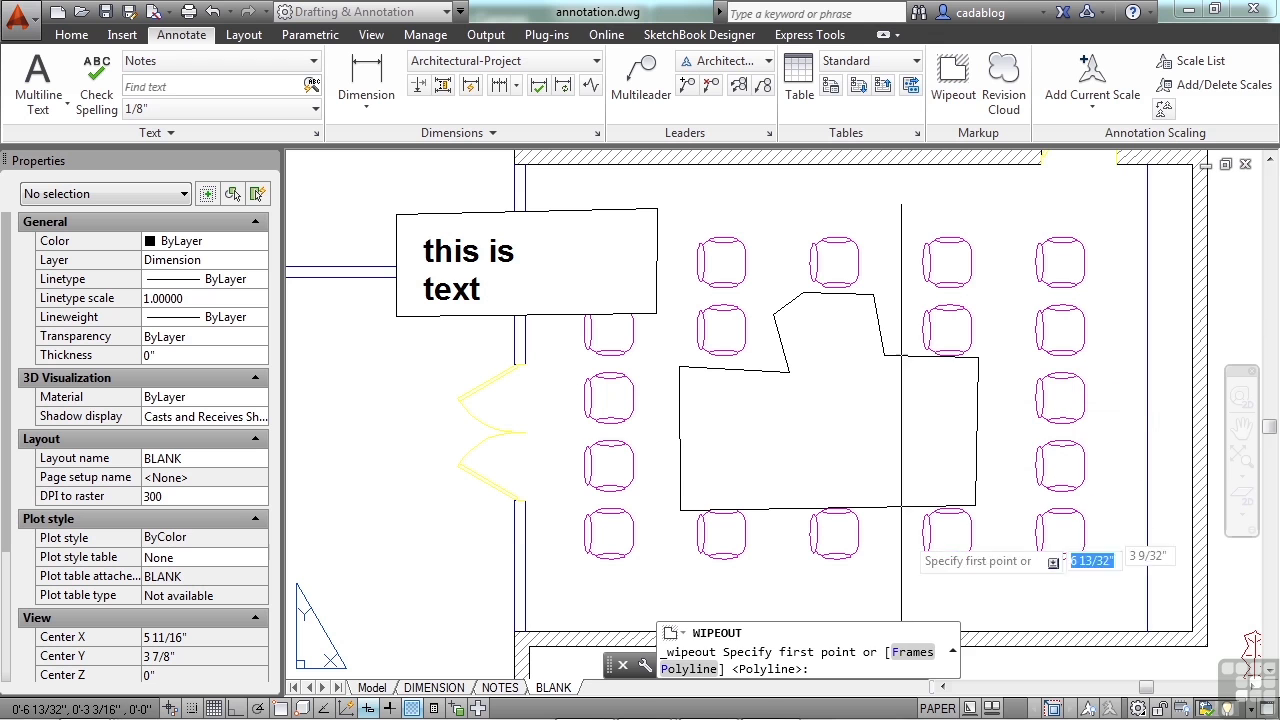
{"action": "left_click", "coordinate": [910, 650]}
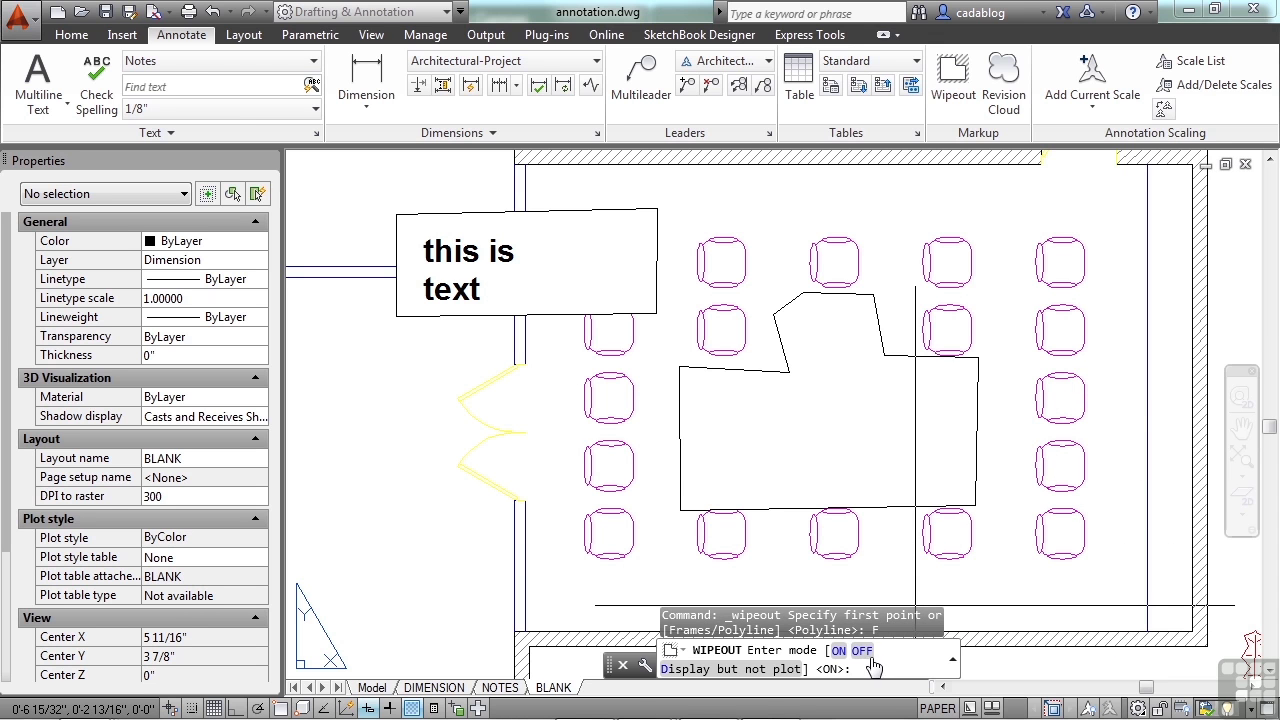
{"action": "left_click", "coordinate": [860, 652]}
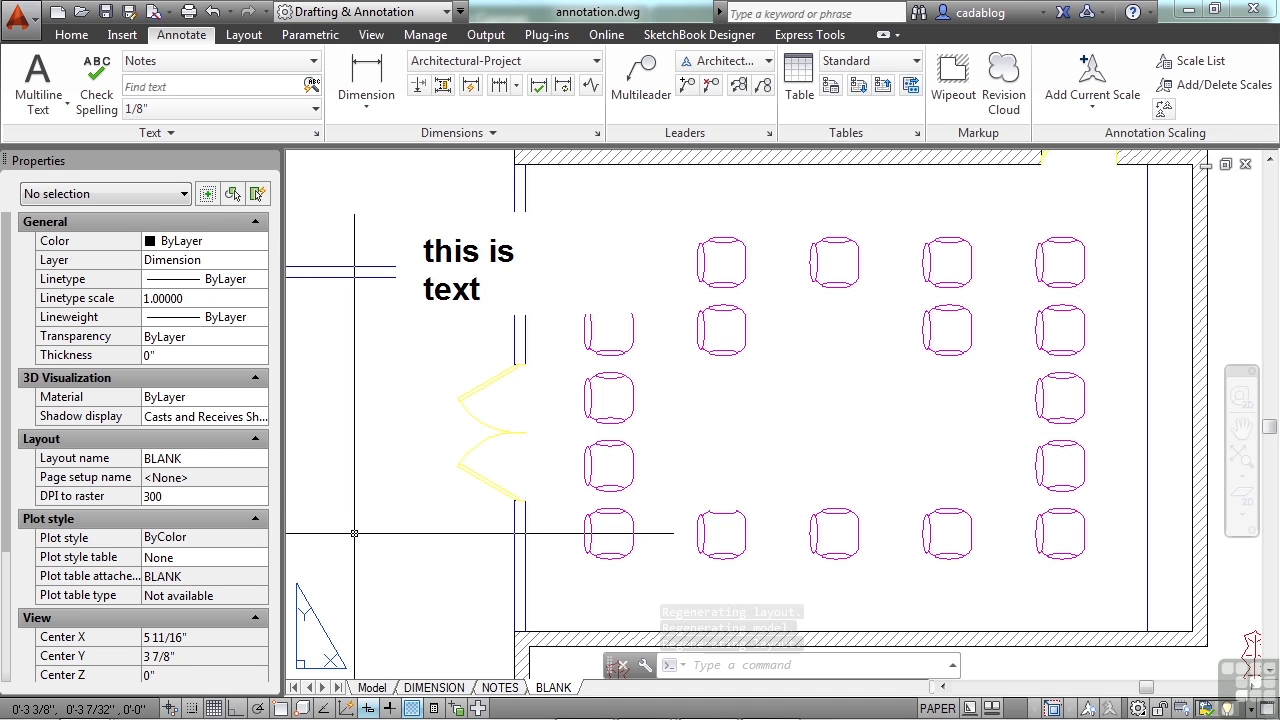
Select the frameless wipeout over the middle chairs to check its outline, and clear the selection
{"action": "left_click", "coordinate": [523, 383]}
{"action": "key", "text": "Escape"}
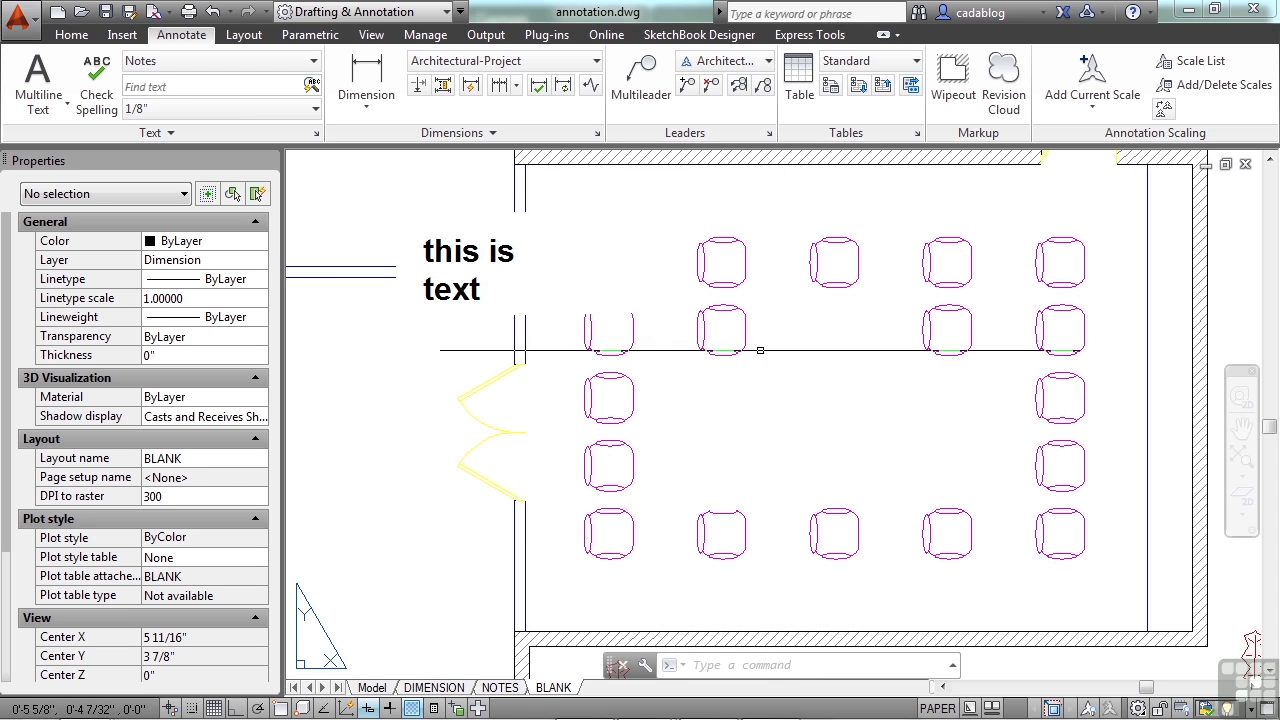
{"action": "left_click", "coordinate": [791, 258]}
{"action": "left_click", "coordinate": [788, 398]}
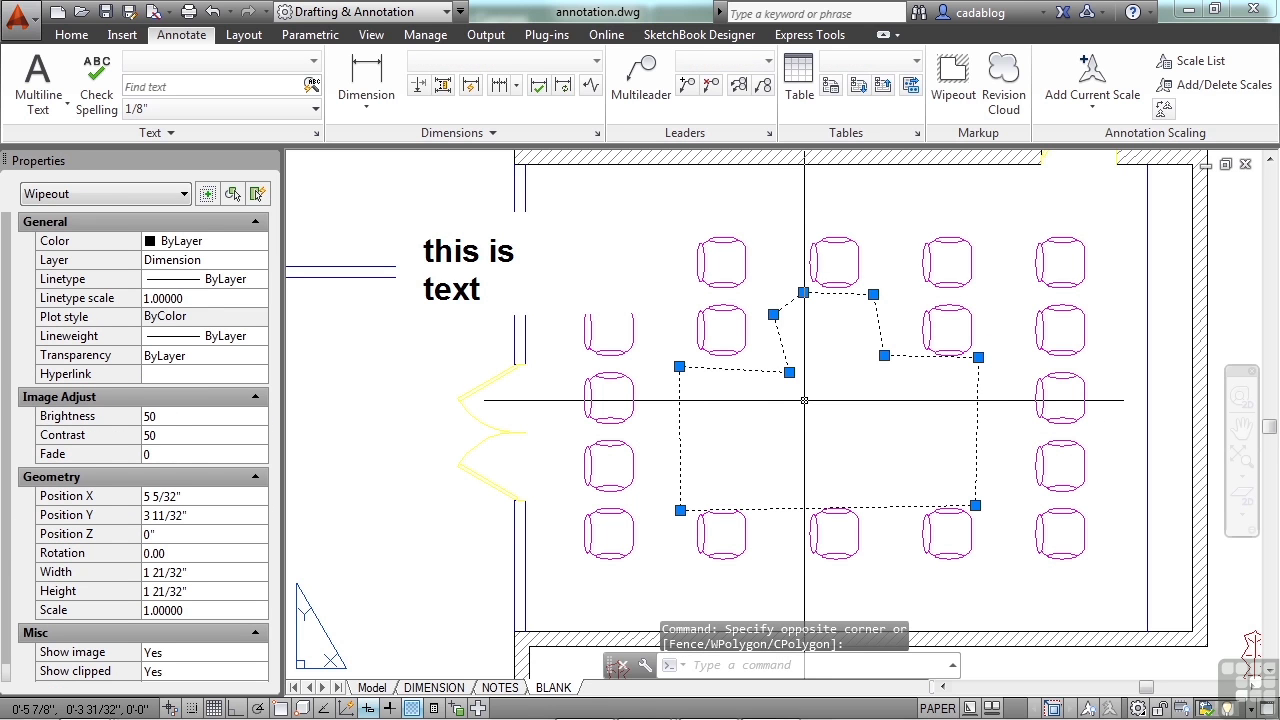
{"action": "key", "text": "Escape"}
Delete the frameless four-sided wipeout behind the text "this is text"
{"action": "scroll", "coordinate": [705, 380], "scroll_direction": "down", "scroll_amount": 4}
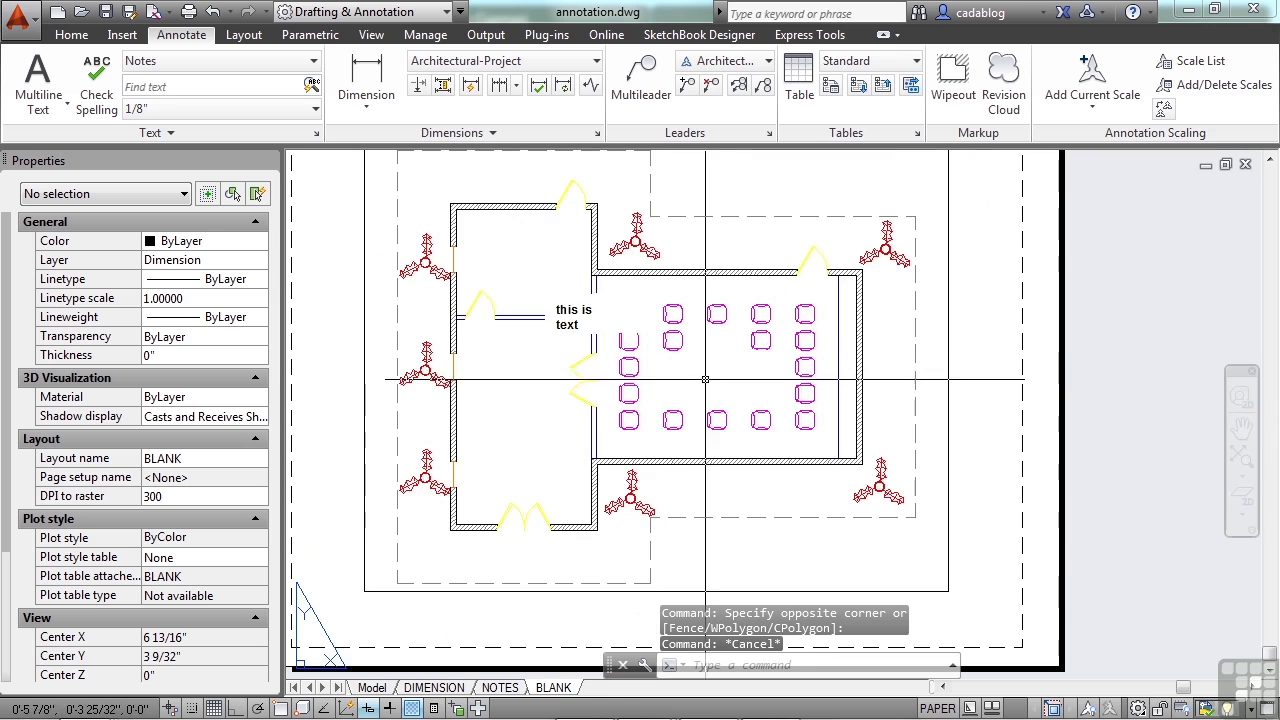
{"action": "scroll", "coordinate": [631, 306], "scroll_direction": "up", "scroll_amount": 4}
{"action": "left_click", "coordinate": [579, 302]}
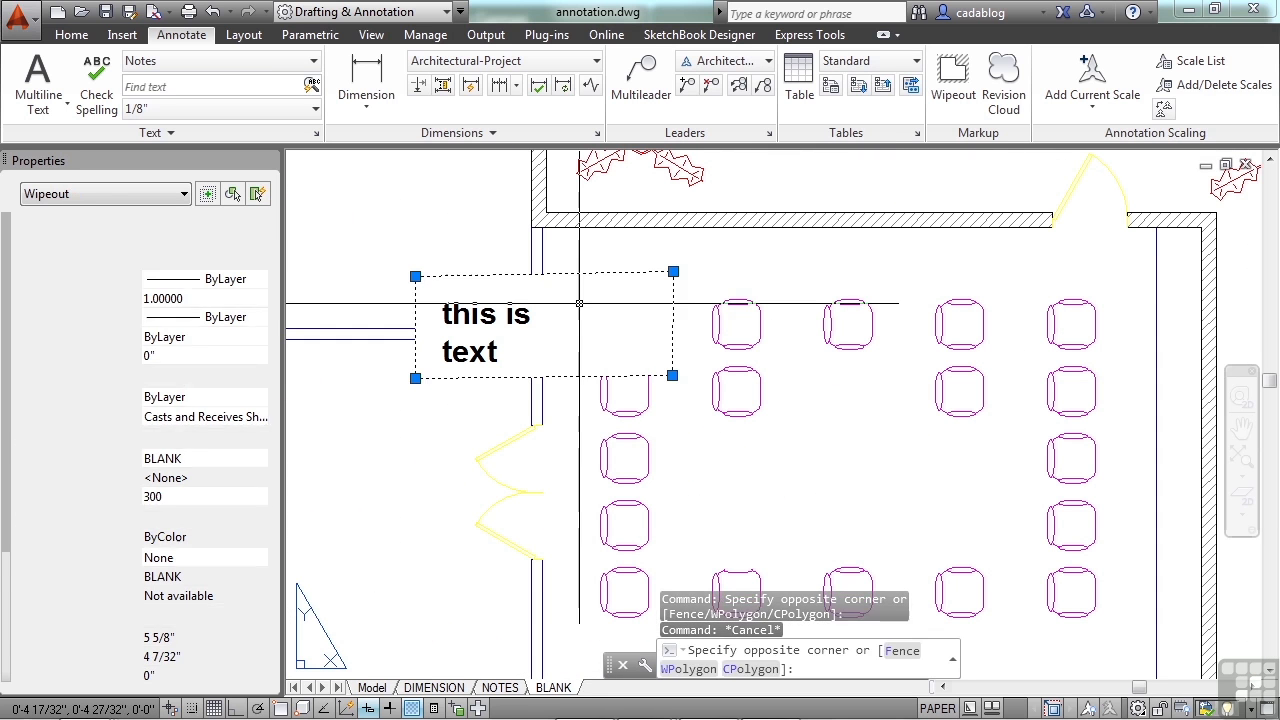
{"action": "key", "text": "Delete"}
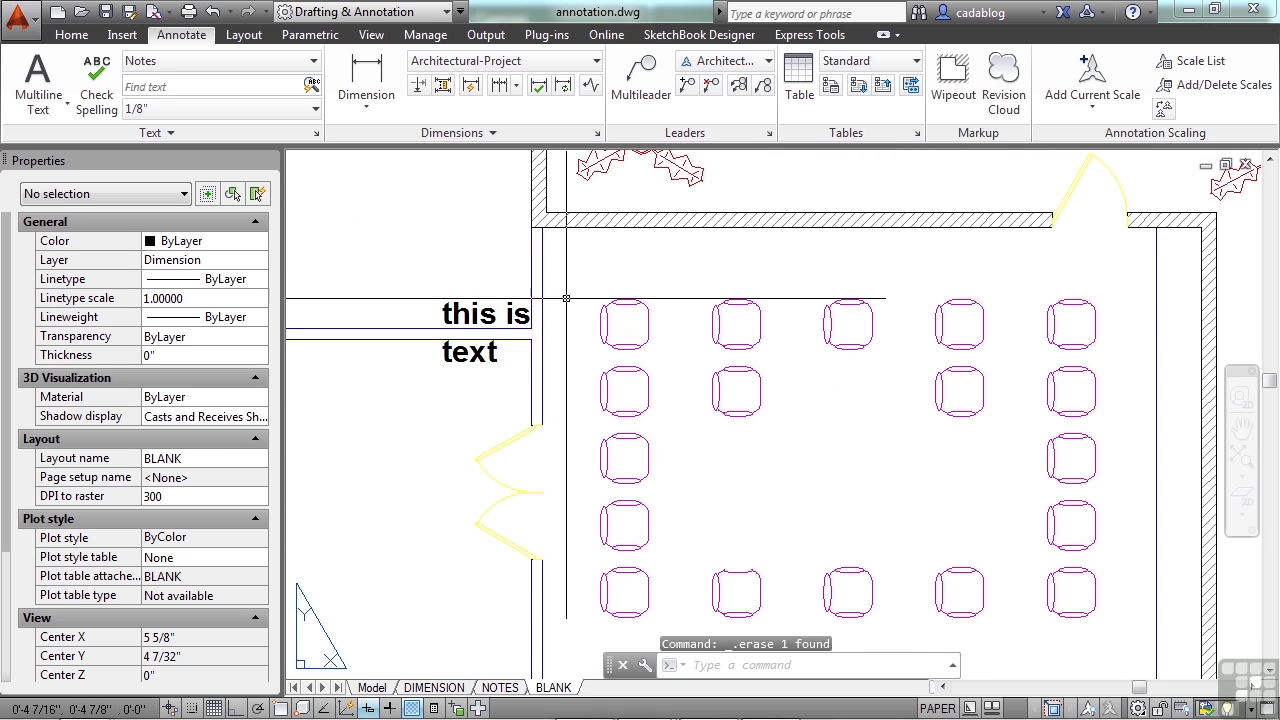
Locate the remaining frameless wipeout by window-selecting the theater's seating area, and clear the selection
{"action": "scroll", "coordinate": [566, 298], "scroll_direction": "down", "scroll_amount": 2}
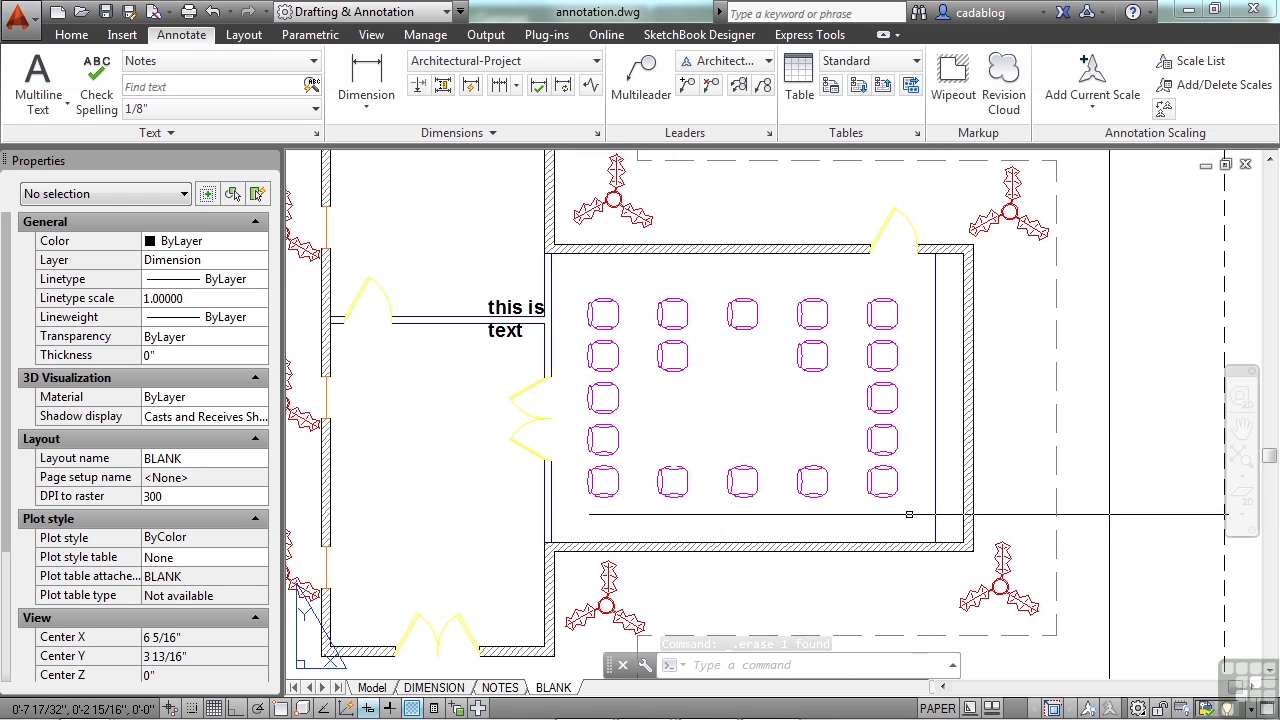
{"action": "left_click", "coordinate": [512, 526]}
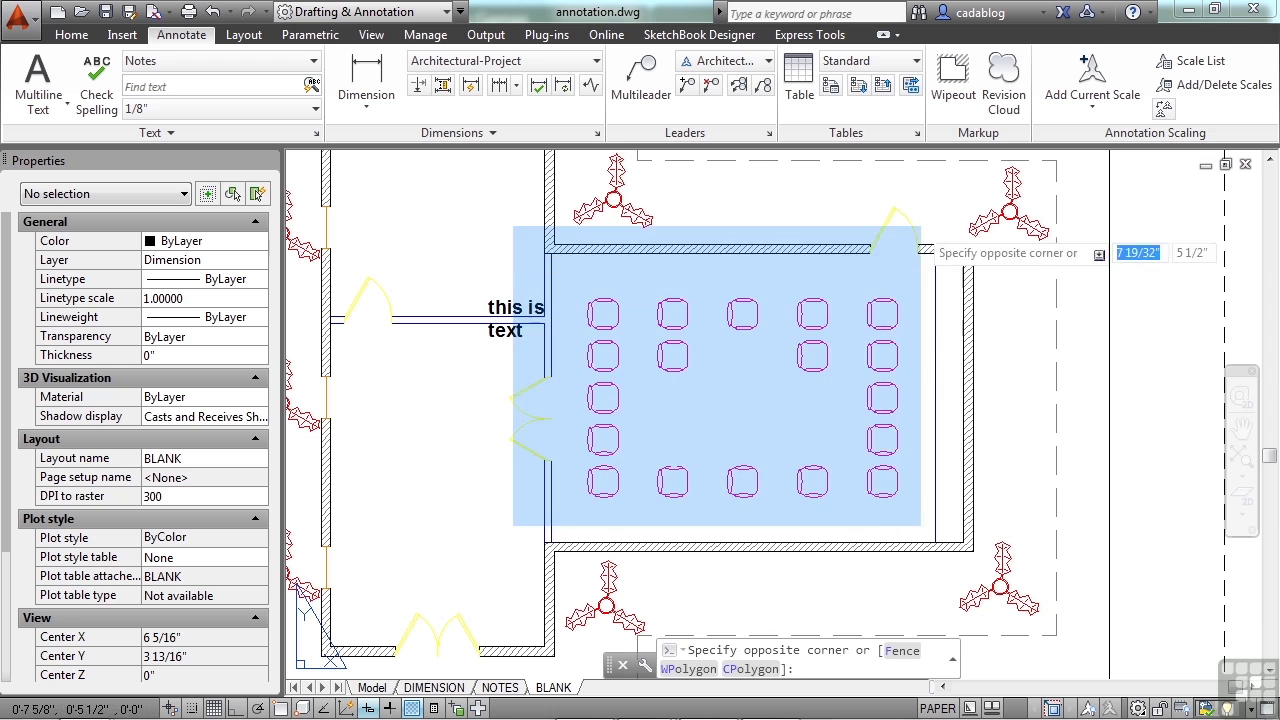
{"action": "left_click", "coordinate": [920, 228]}
{"action": "scroll", "coordinate": [727, 435], "scroll_direction": "up", "scroll_amount": 2}
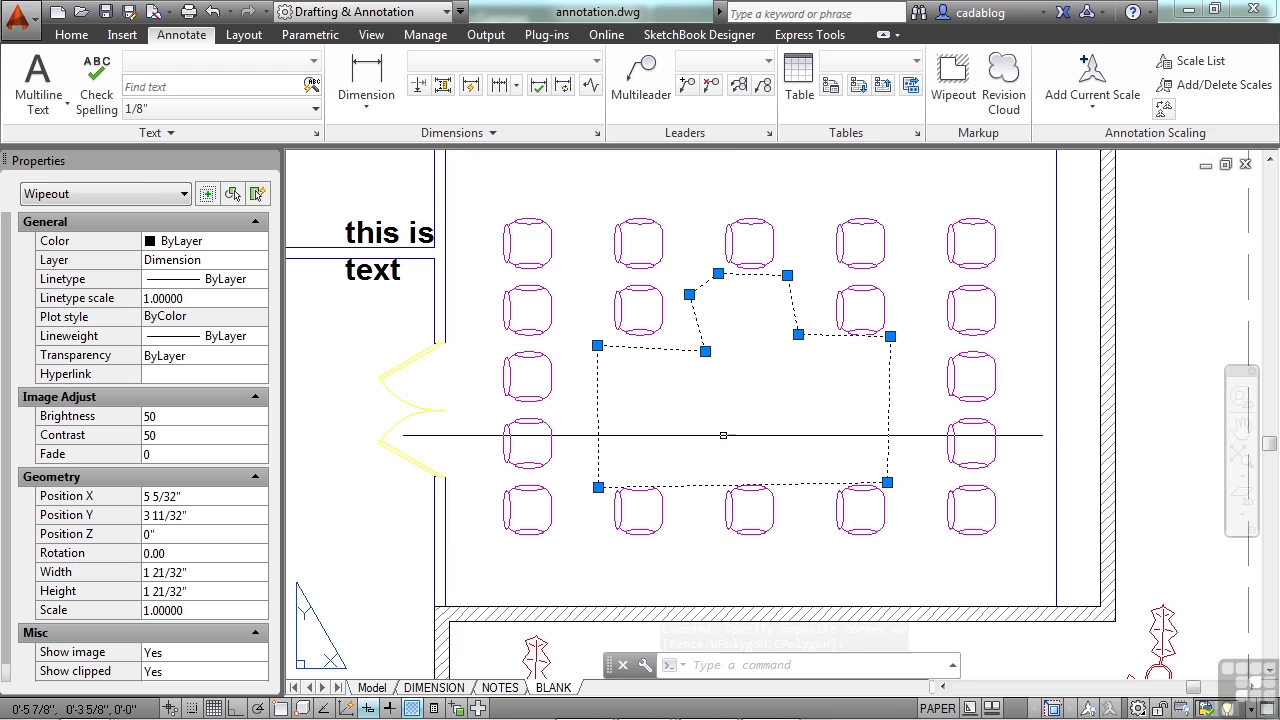
{"action": "key", "text": "Escape"}
Set the wipeout Frames mode to "Display but not plot"
{"action": "left_click", "coordinate": [962, 80]}
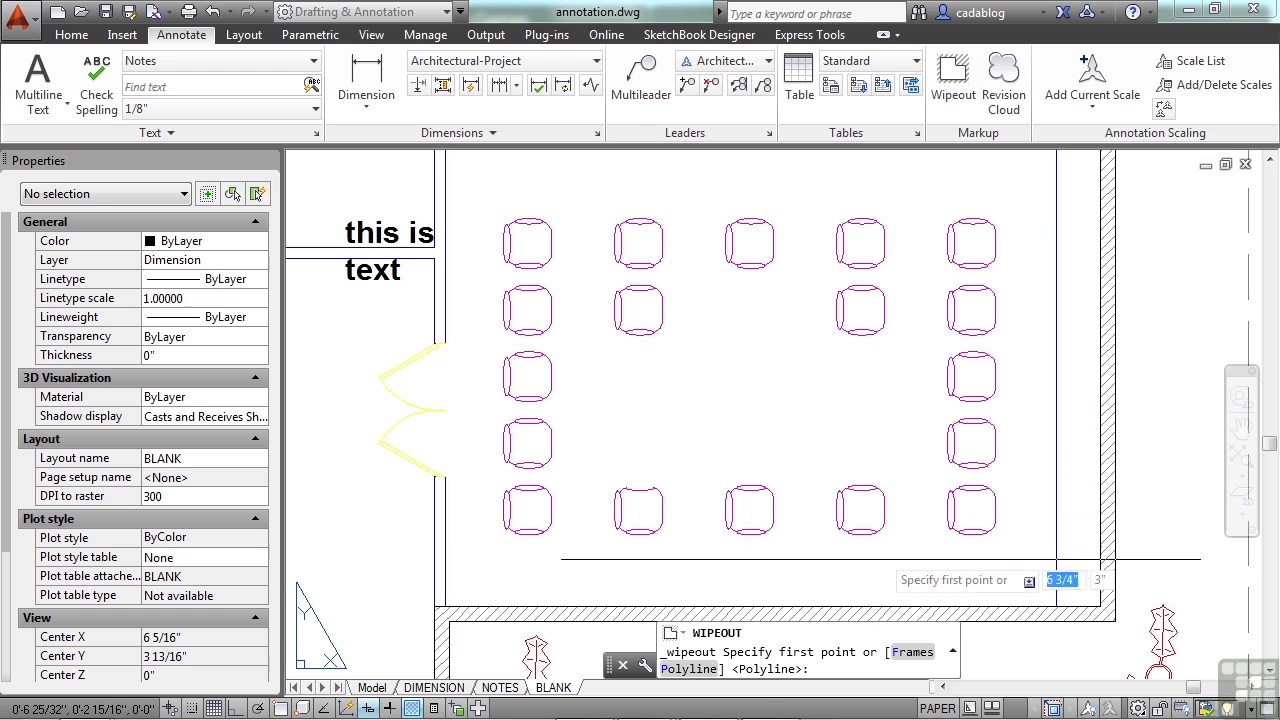
{"action": "left_click", "coordinate": [912, 651]}
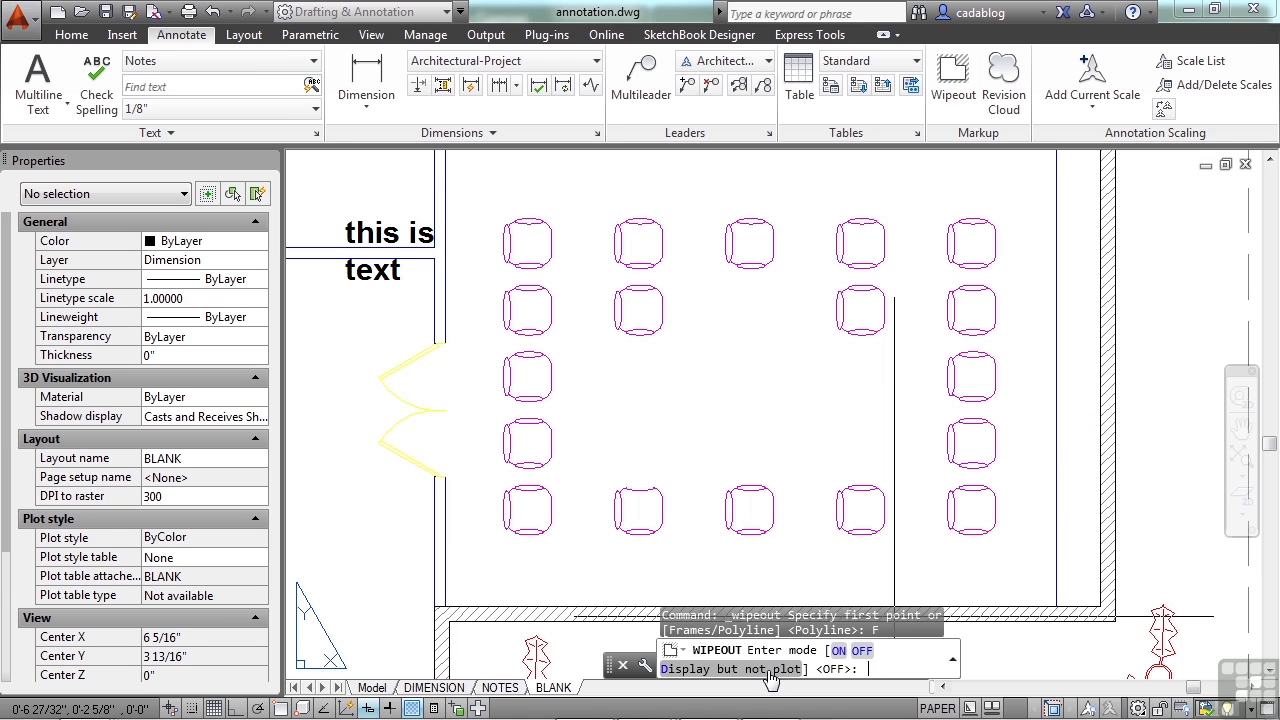
{"action": "left_click", "coordinate": [838, 651]}
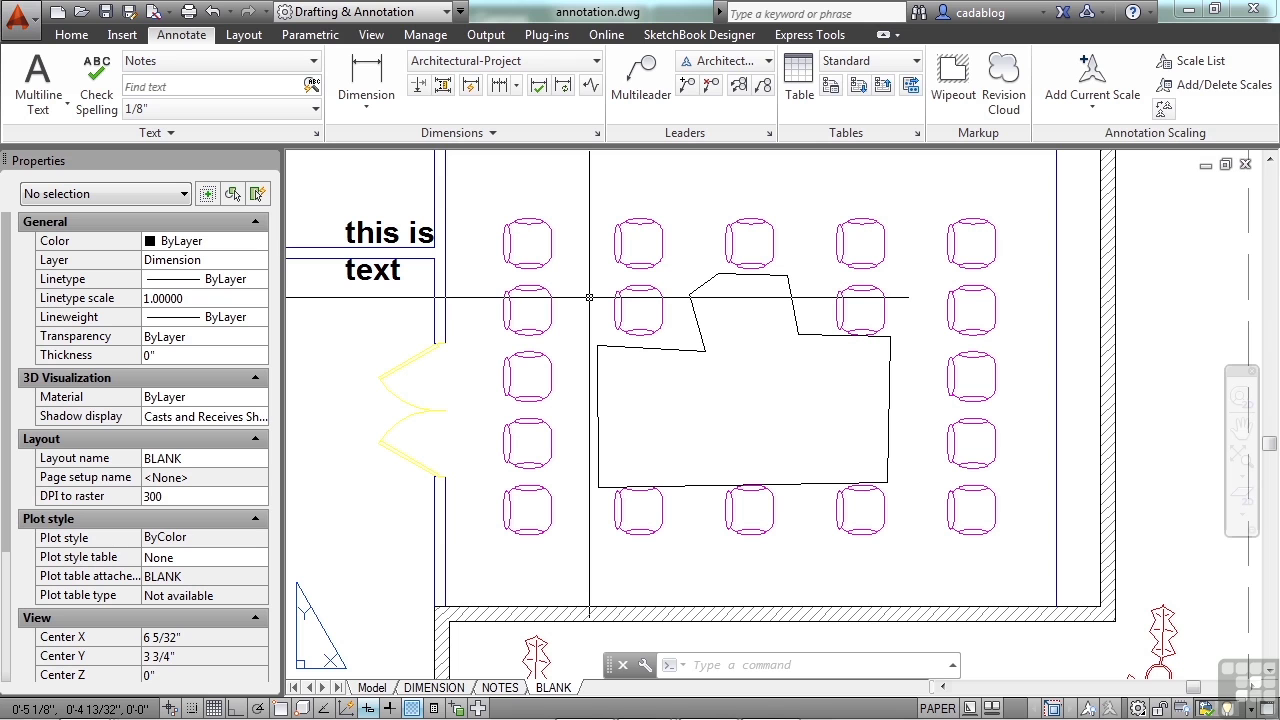
Set the WIPEOUTFRAME system variable to 0 and change it to 1
{"action": "type", "text": "wipeoutfr"}
{"action": "key", "text": "Return"}
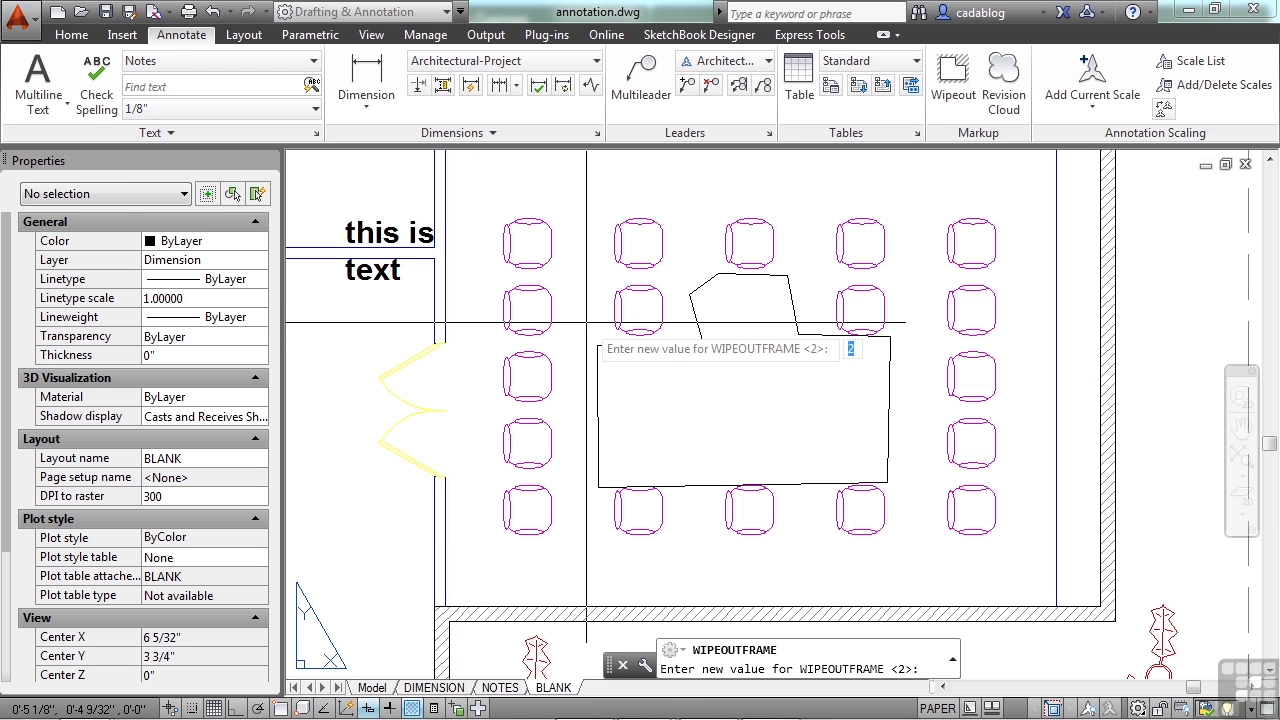
{"action": "type", "text": "0"}
{"action": "key", "text": "Return"}
{"action": "key", "text": "Return"}
{"action": "type", "text": "1"}
{"action": "key", "text": "Return"}
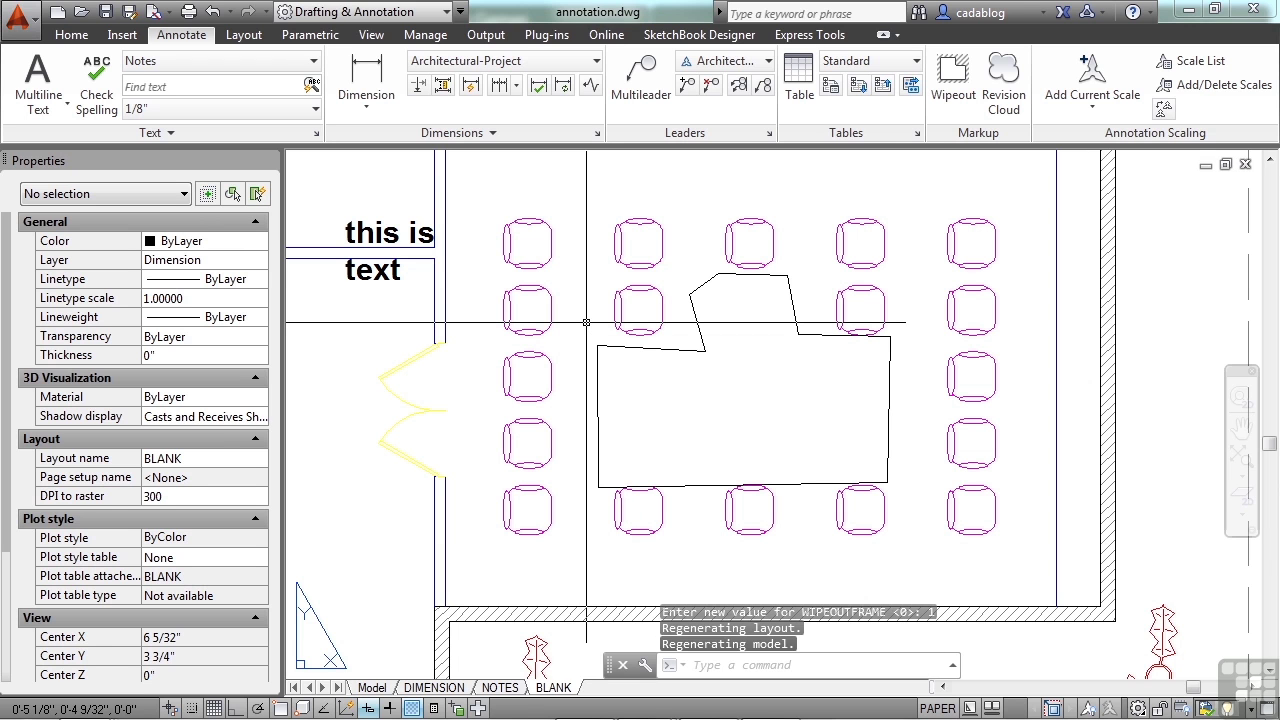
Set the WIPEOUTFRAME system variable to 2
{"action": "key", "text": "Return"}
{"action": "type", "text": "2"}
{"action": "key", "text": "Return"}
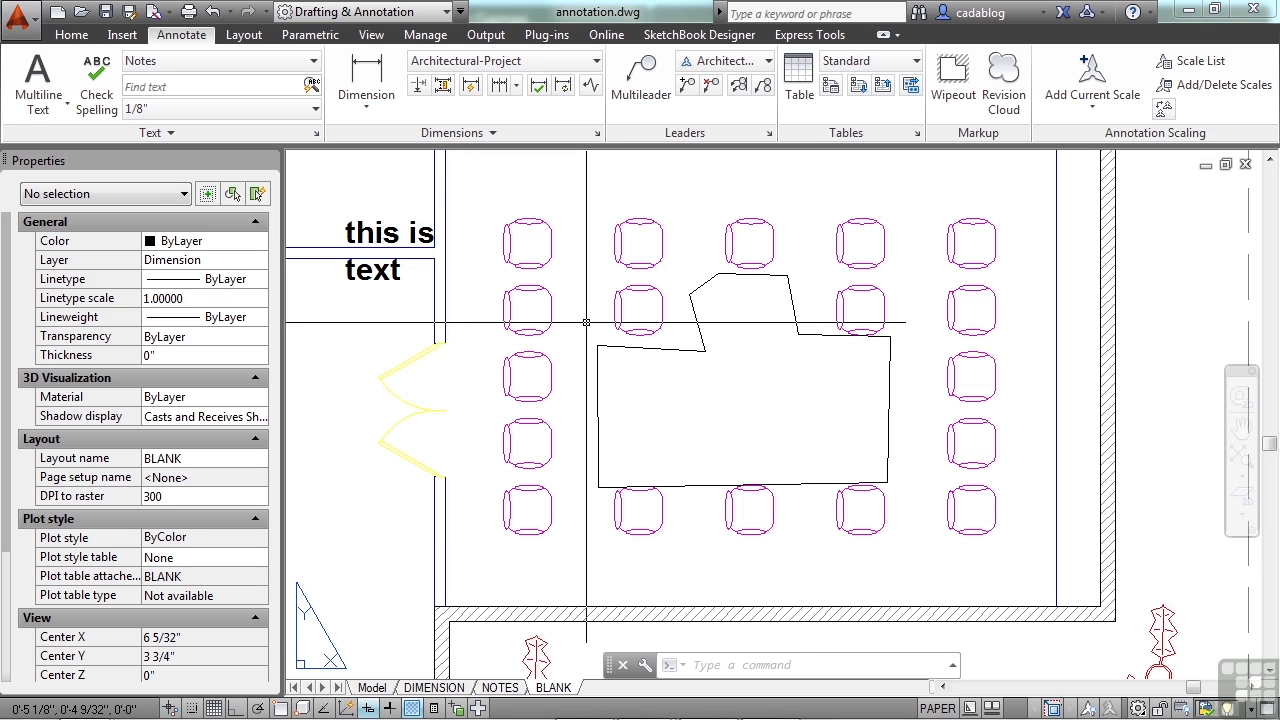
Give the text "this is text" a background mask with a border offset factor of 1.1 and the drawing background color
{"action": "middle_click_drag", "start_coordinate": [399, 232], "coordinate": [513, 278]}
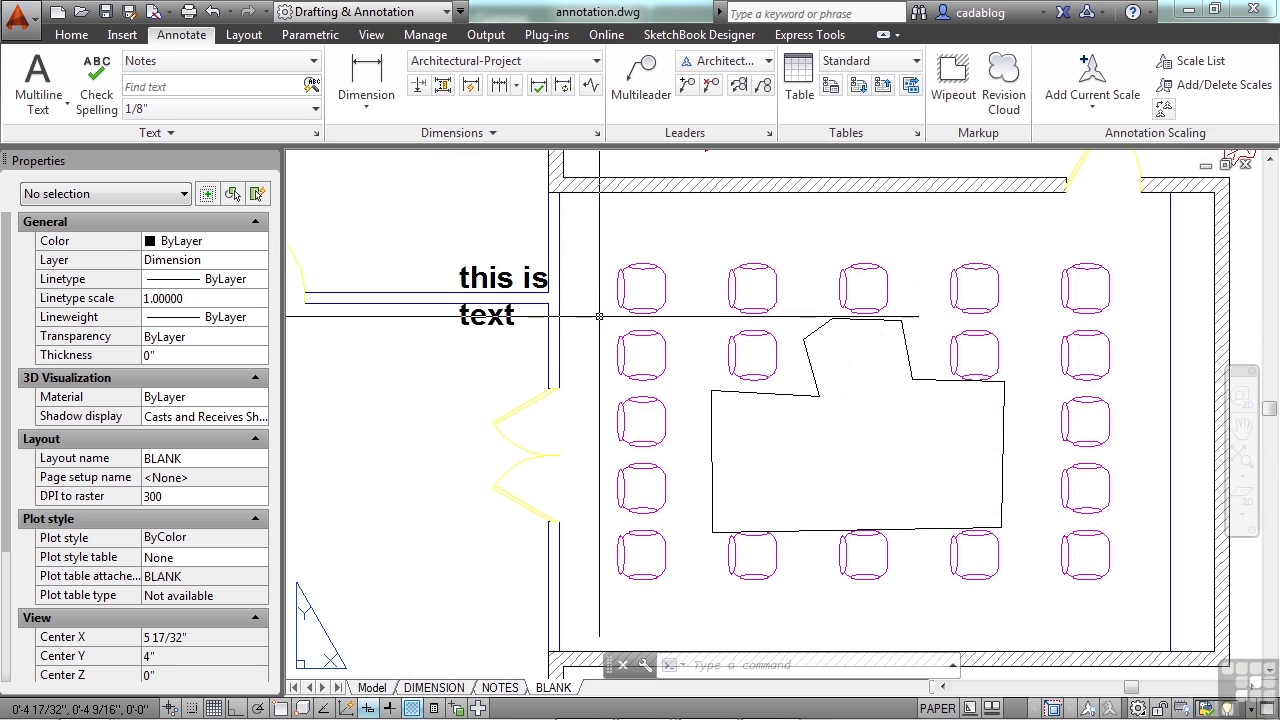
{"action": "left_click", "coordinate": [507, 279]}
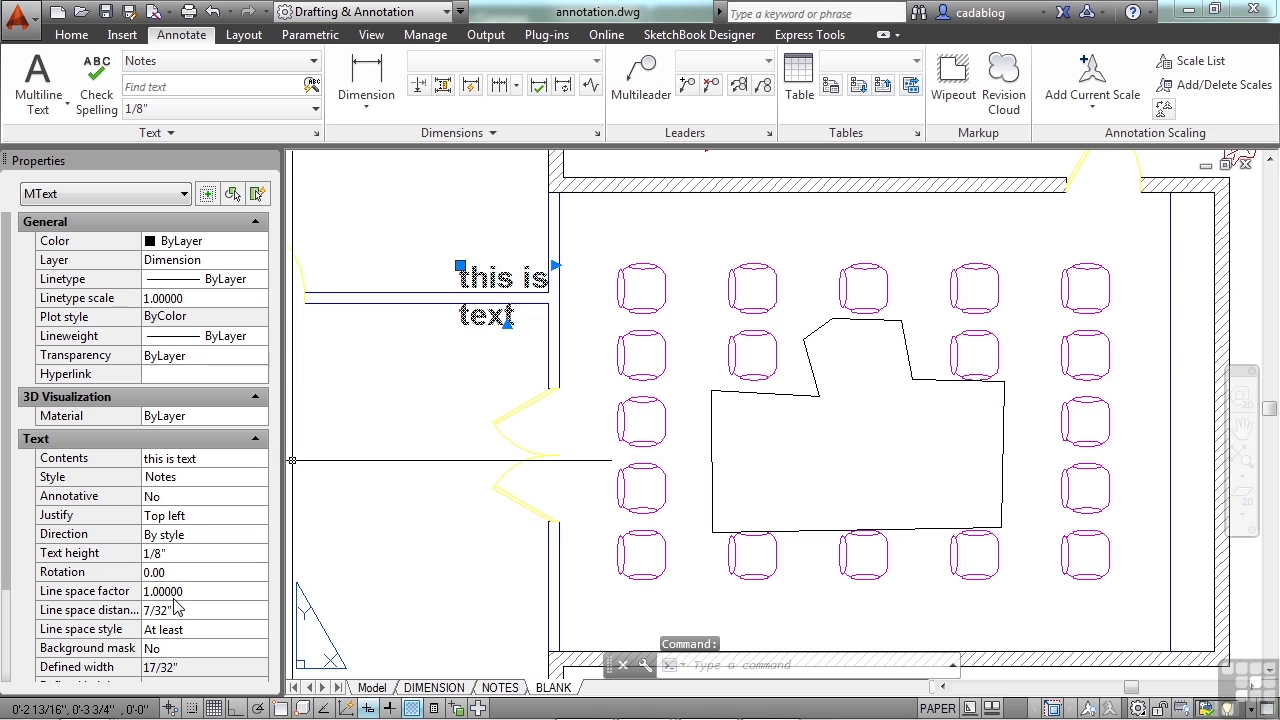
{"action": "left_click", "coordinate": [205, 650]}
{"action": "left_click", "coordinate": [258, 650]}
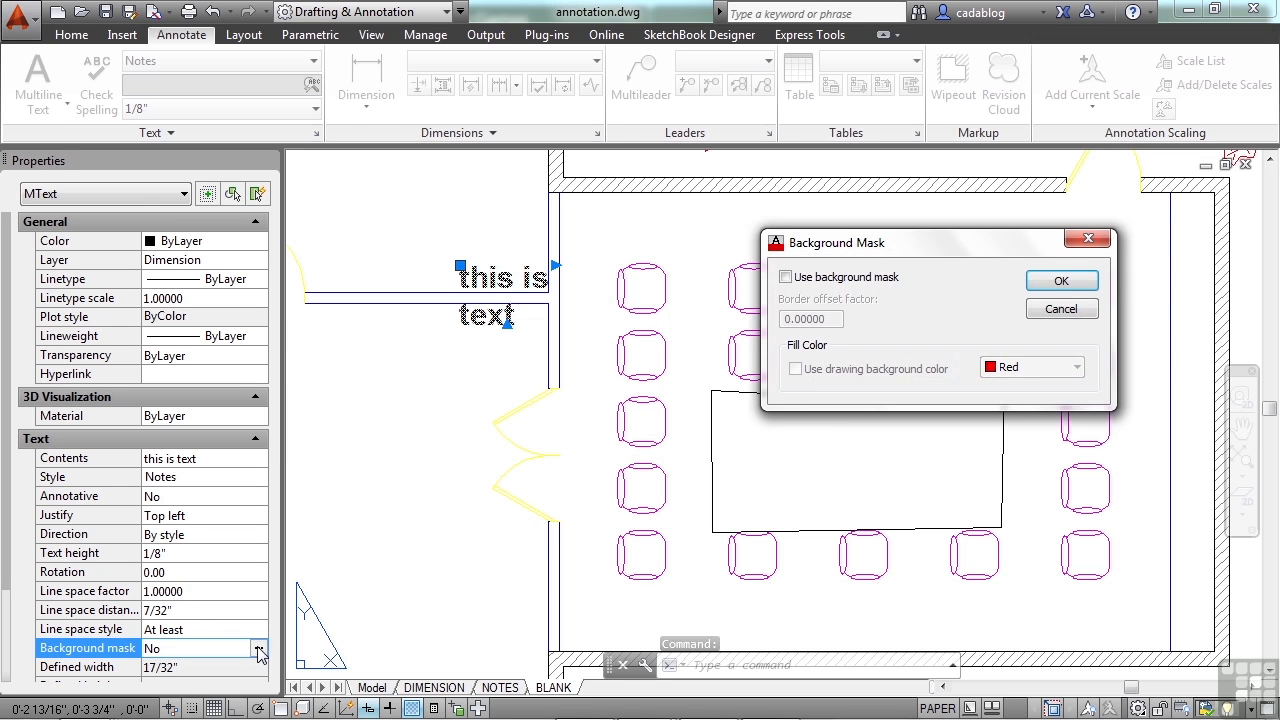
{"action": "left_click", "coordinate": [785, 277]}
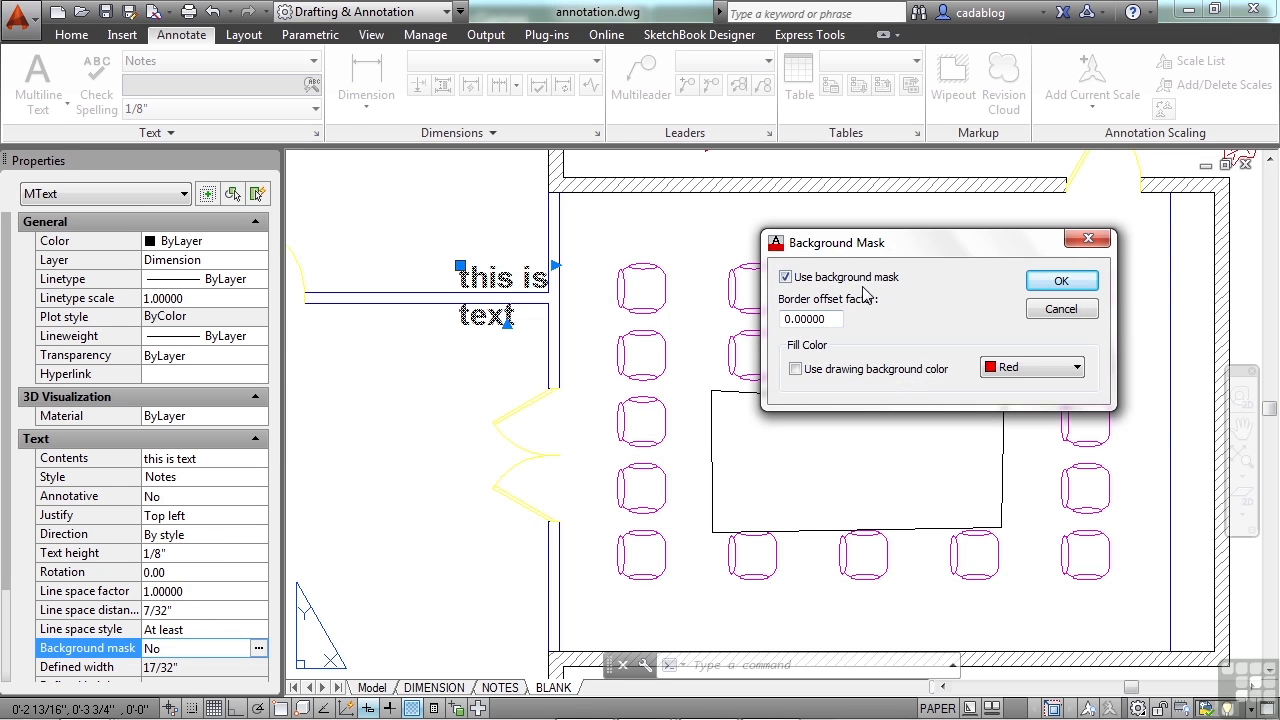
{"action": "left_click_drag", "start_coordinate": [828, 319], "coordinate": [778, 321]}
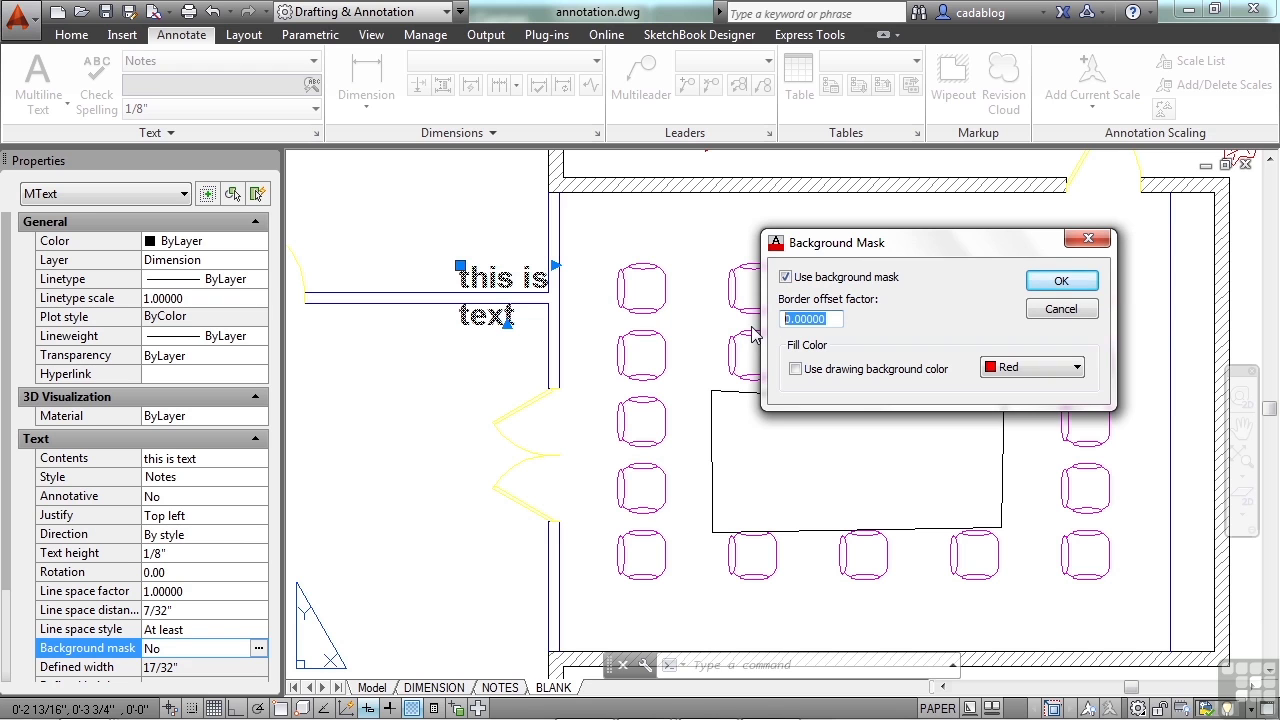
{"action": "type", "text": "1.1"}
{"action": "left_click", "coordinate": [830, 369]}
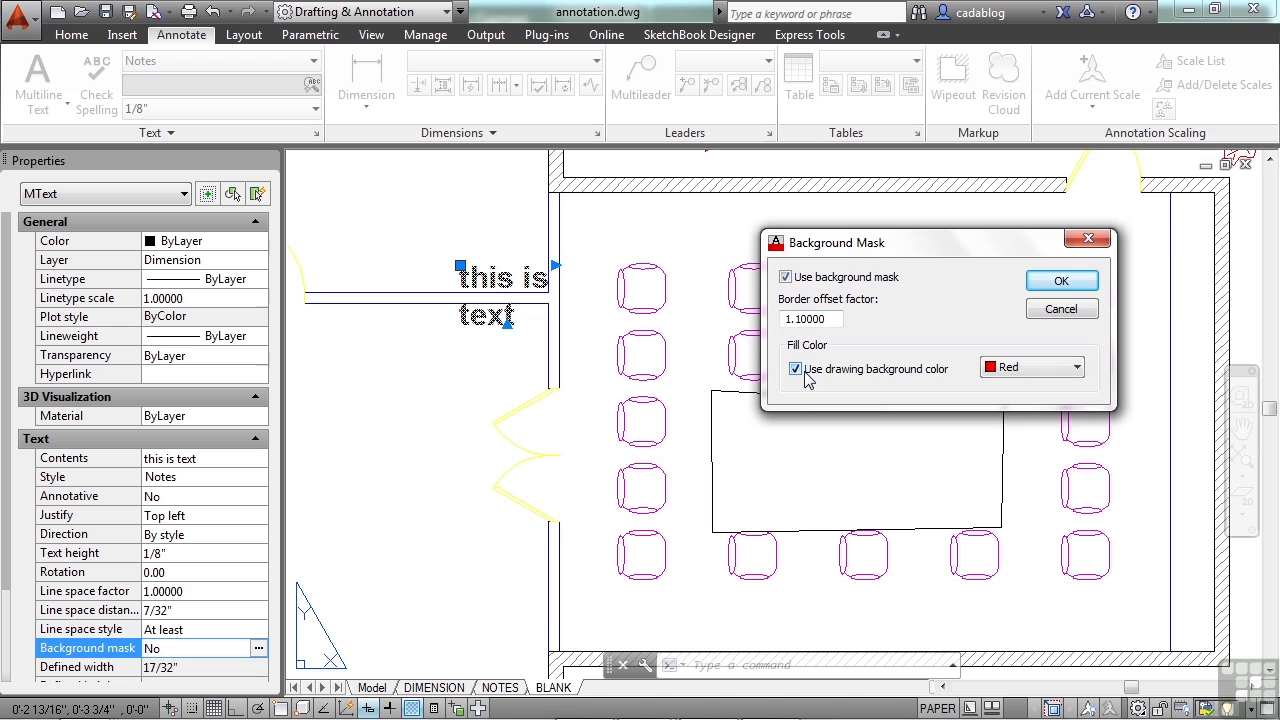
{"action": "left_click", "coordinate": [1060, 281]}
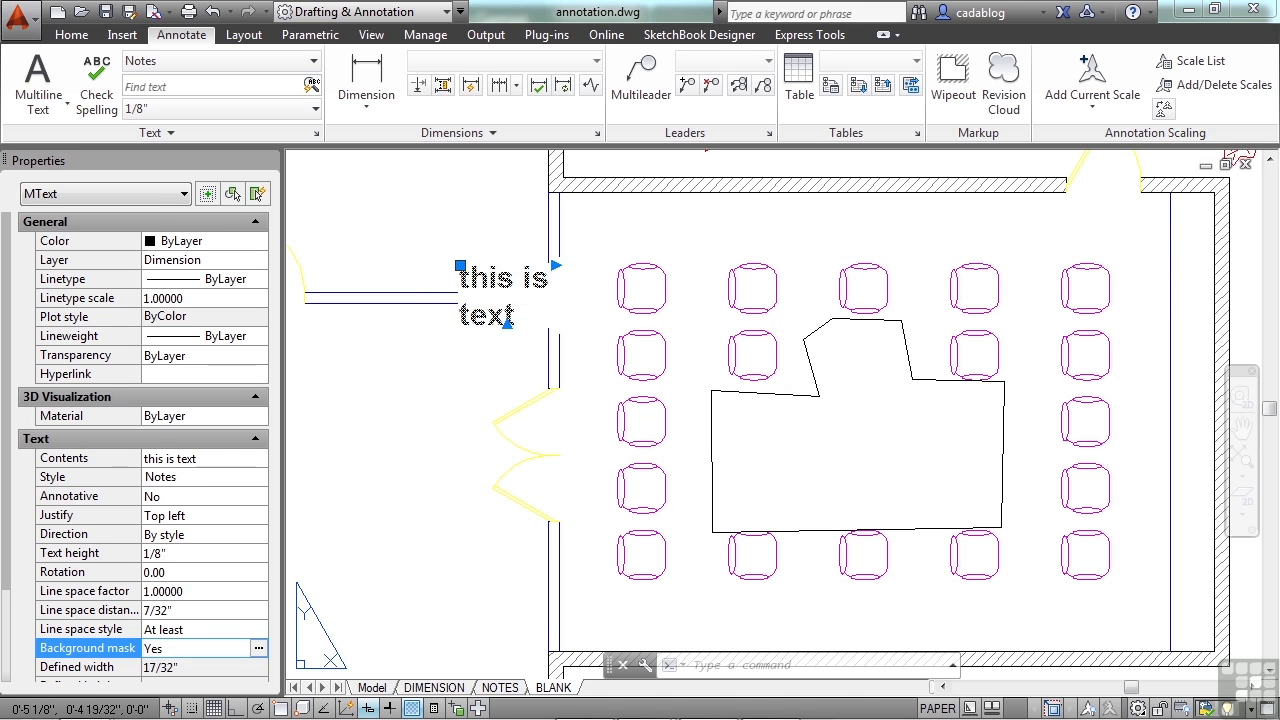
{"action": "key", "text": "Escape"}
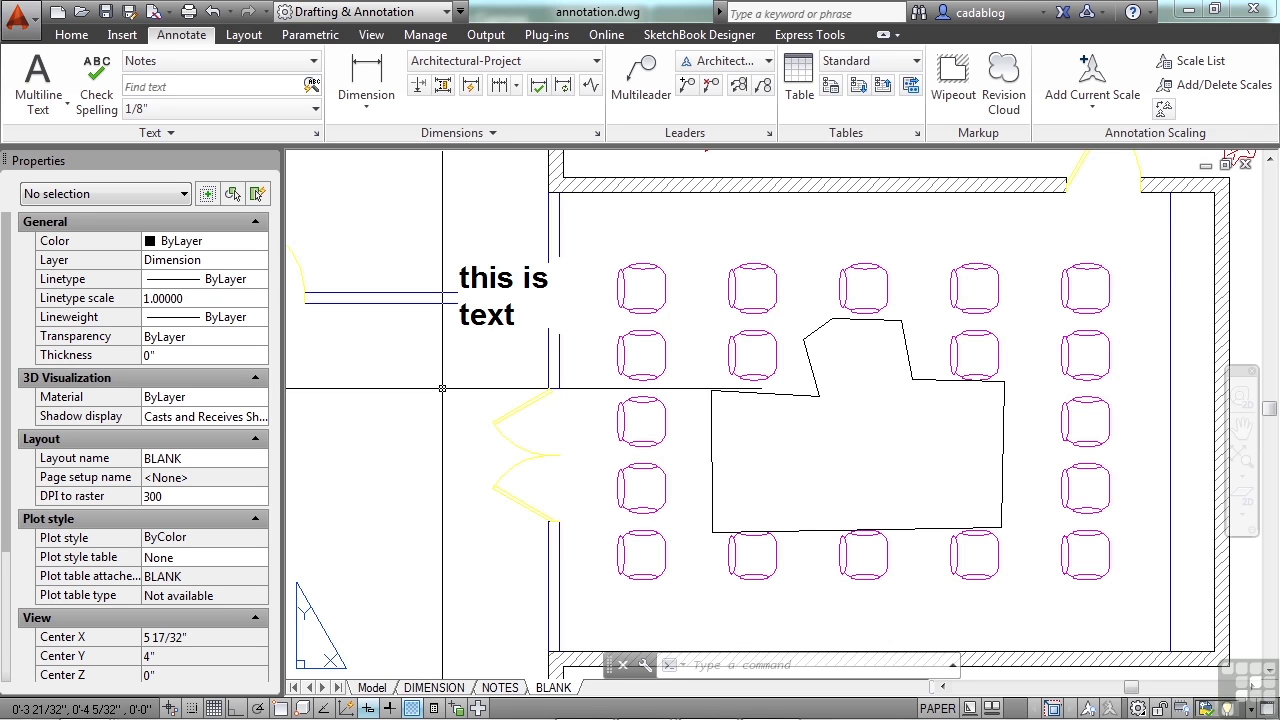
Move the masked text "this is text" from the interior wall into the wipeout over the middle chairs
{"action": "type", "text": "m"}
{"action": "key", "text": "Return"}
{"action": "left_click", "coordinate": [492, 322]}
{"action": "key", "text": "Return"}
{"action": "left_click", "coordinate": [491, 312]}
{"action": "left_click", "coordinate": [787, 477]}
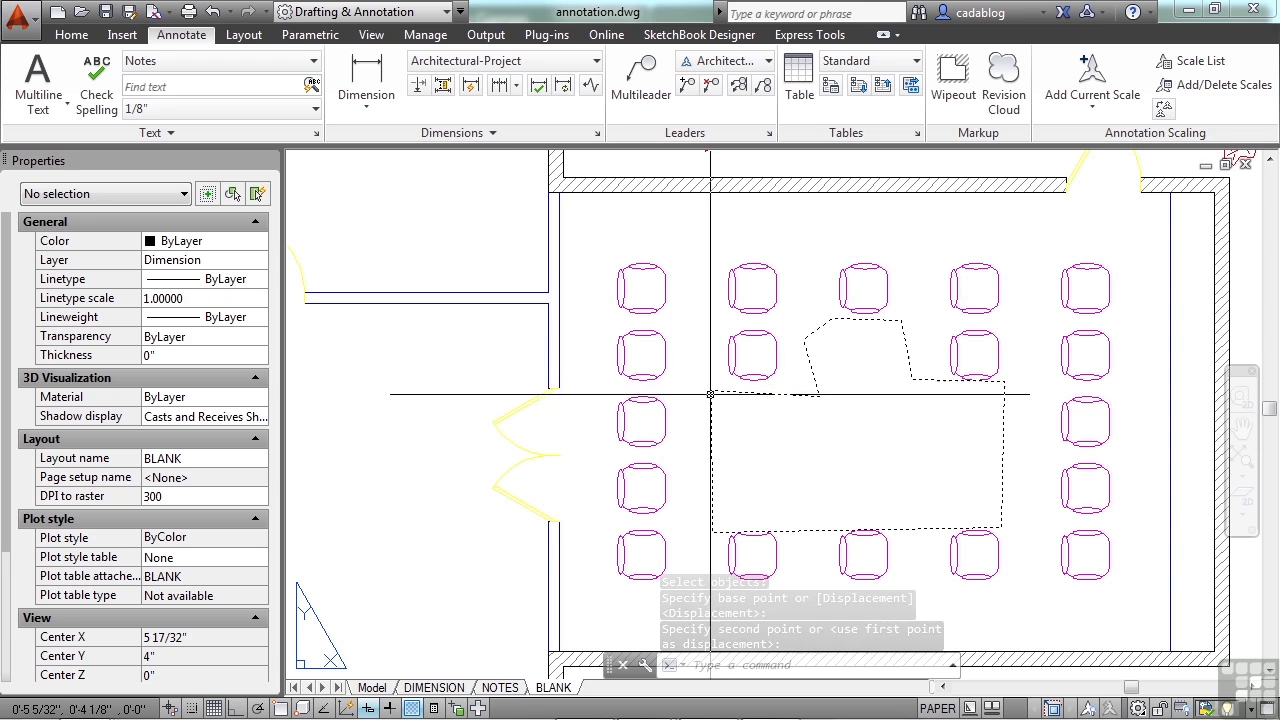
Bring the text inside the wipeout to the front with the DRAWORDER Front option
{"action": "left_click", "coordinate": [728, 459]}
{"action": "type", "text": "DR"}
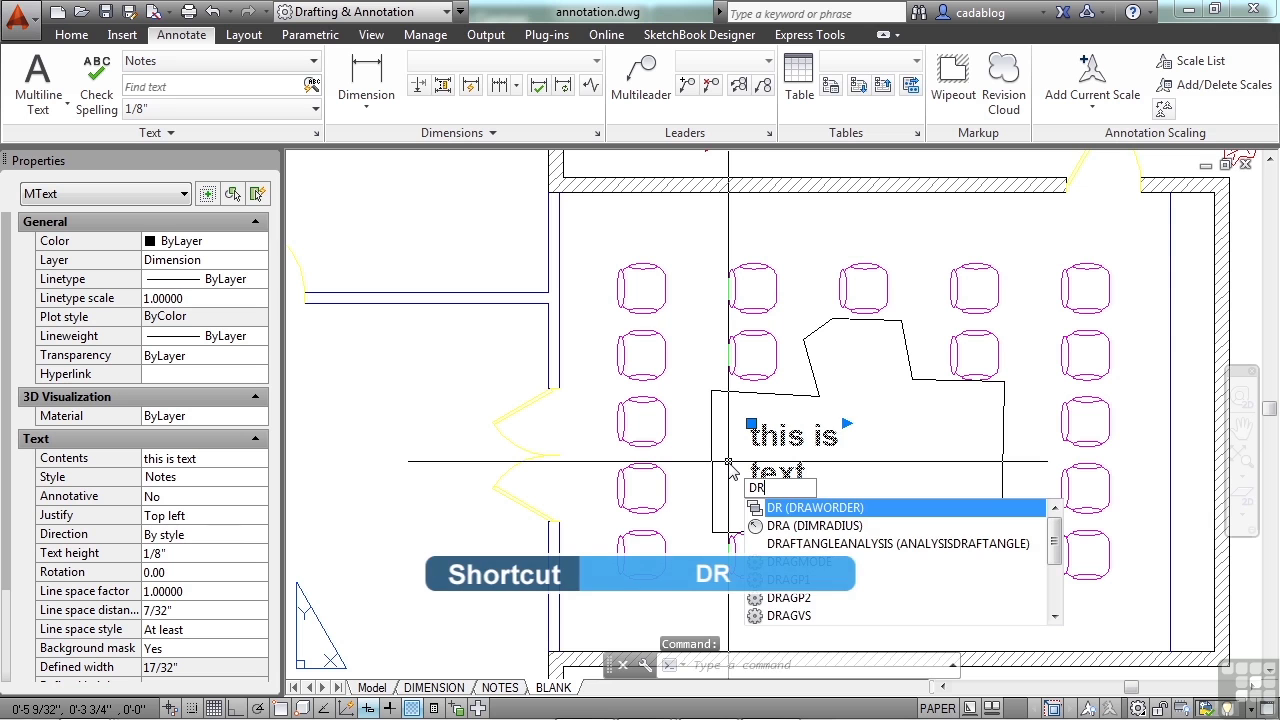
{"action": "key", "text": "Return"}
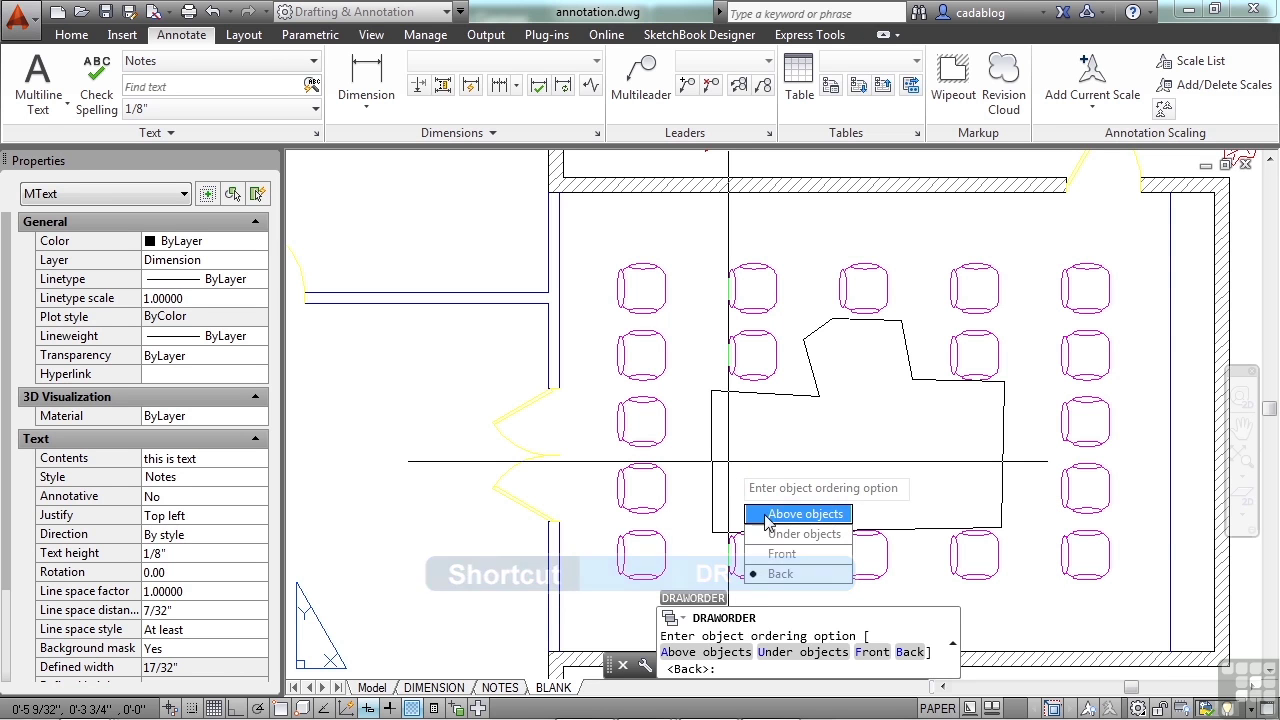
{"action": "left_click", "coordinate": [782, 554]}
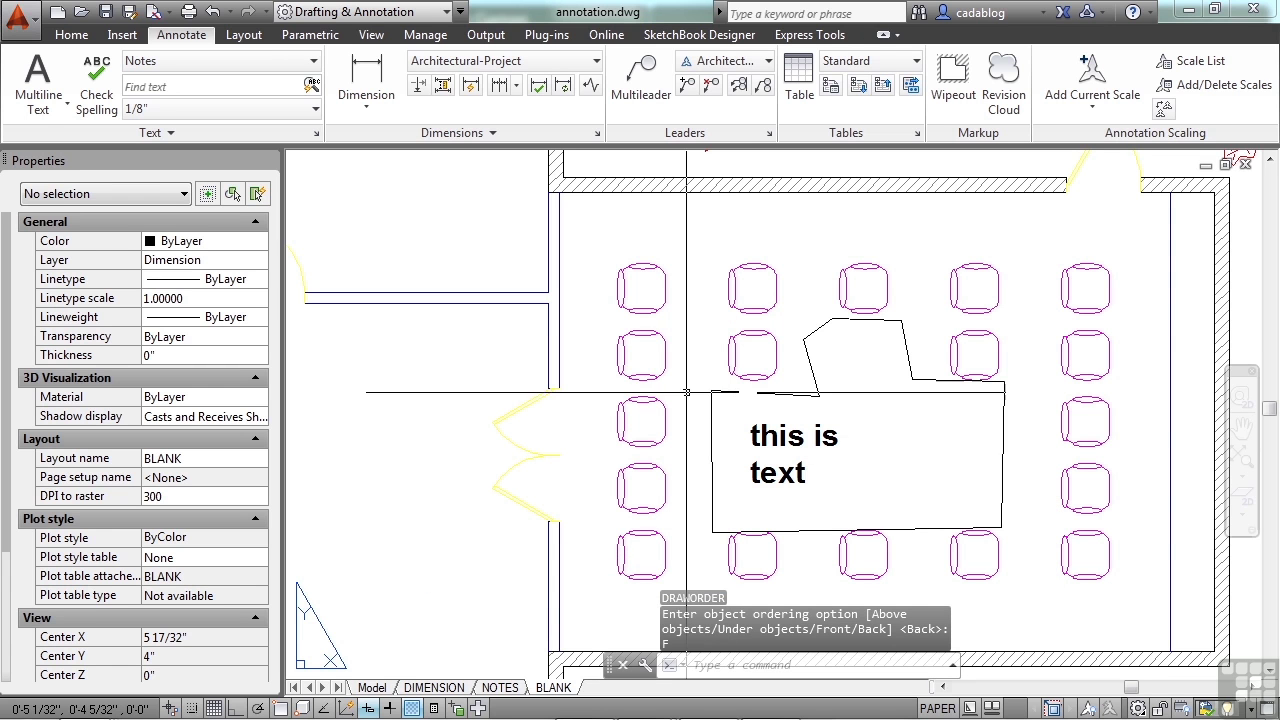